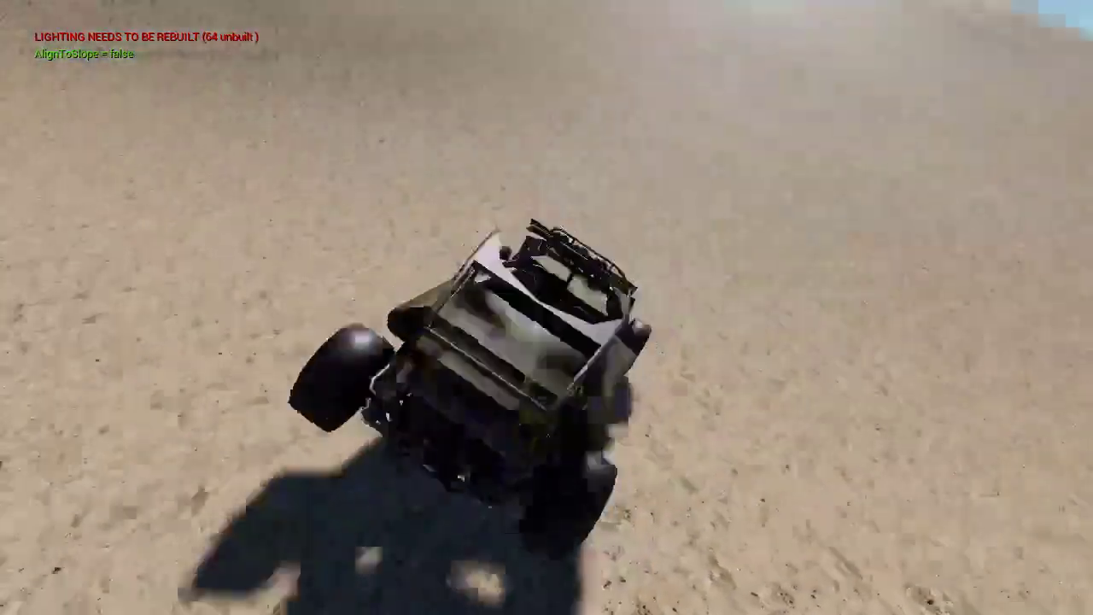
Step: Stop the buggy test drive to get back to the OffRoad level editor
key(Escape)
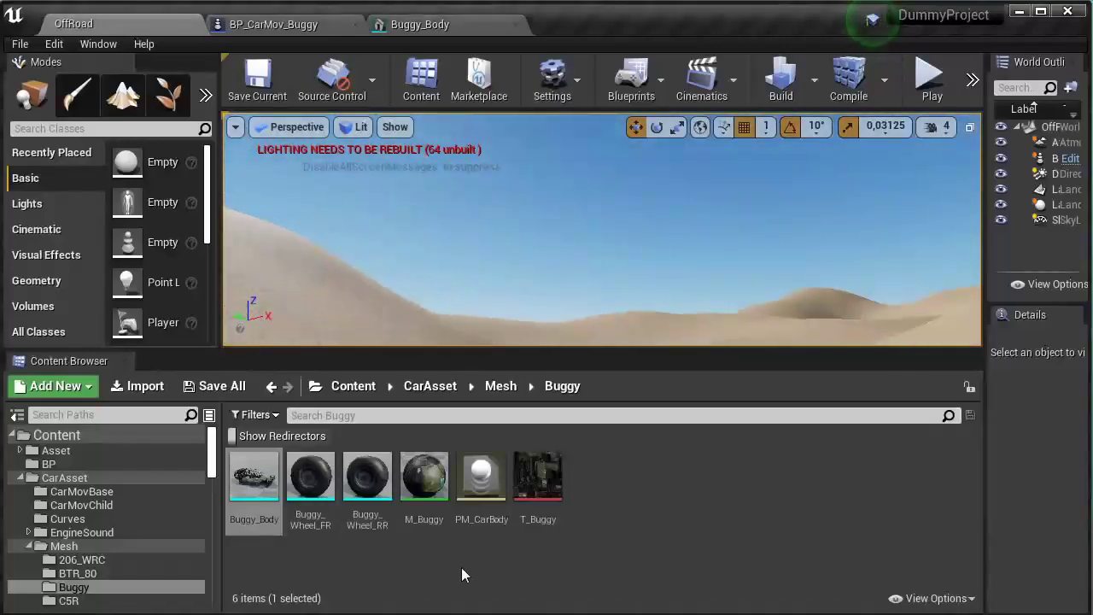
Step: Assign PM_CarBody as Buggy_Body's simple collision physical material
double_click(254, 478)
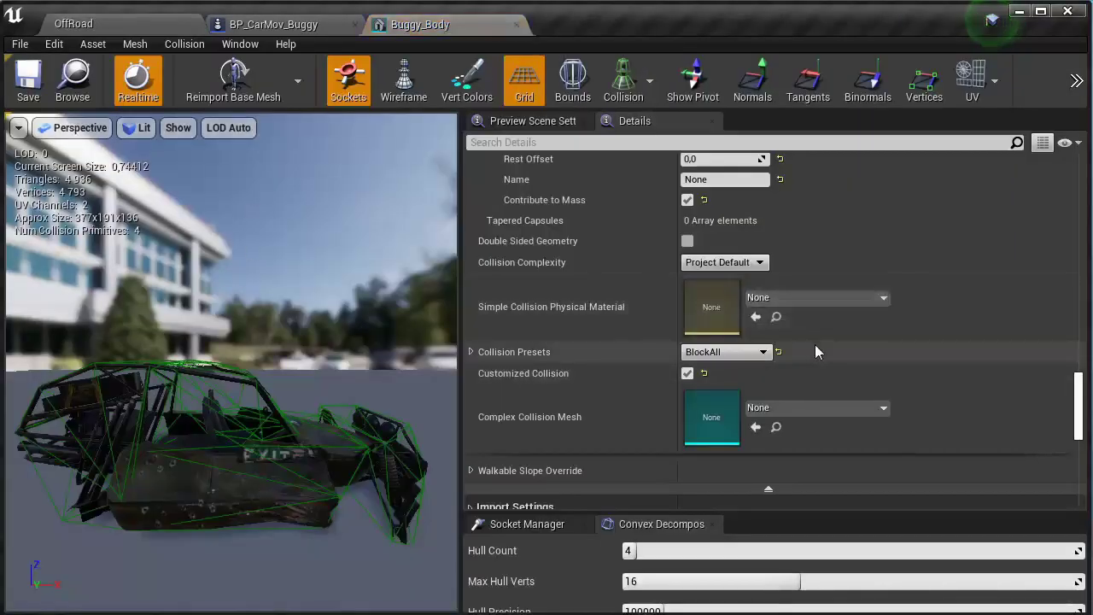
click(881, 298)
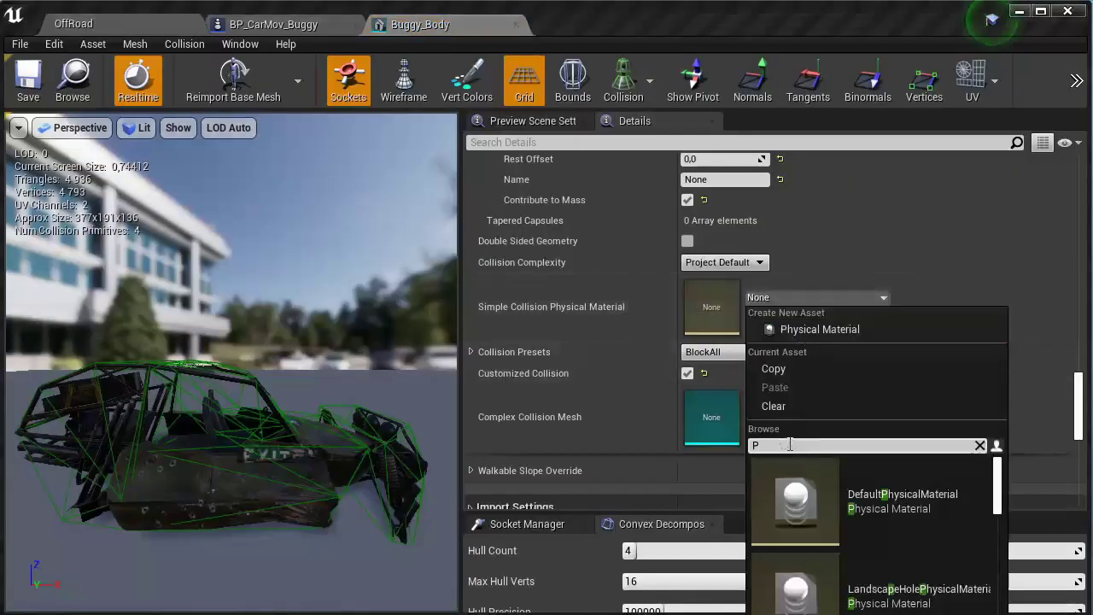
click(871, 497)
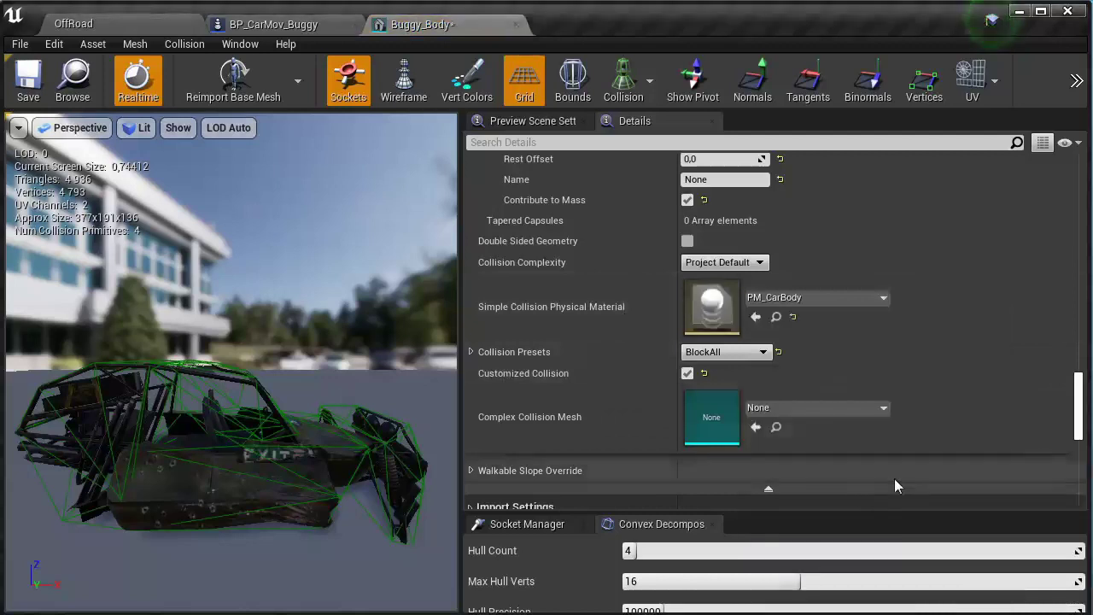
Step: Set PM_CarBody's friction to 0,2 and restitution to 0,05, and save it
double_click(711, 305)
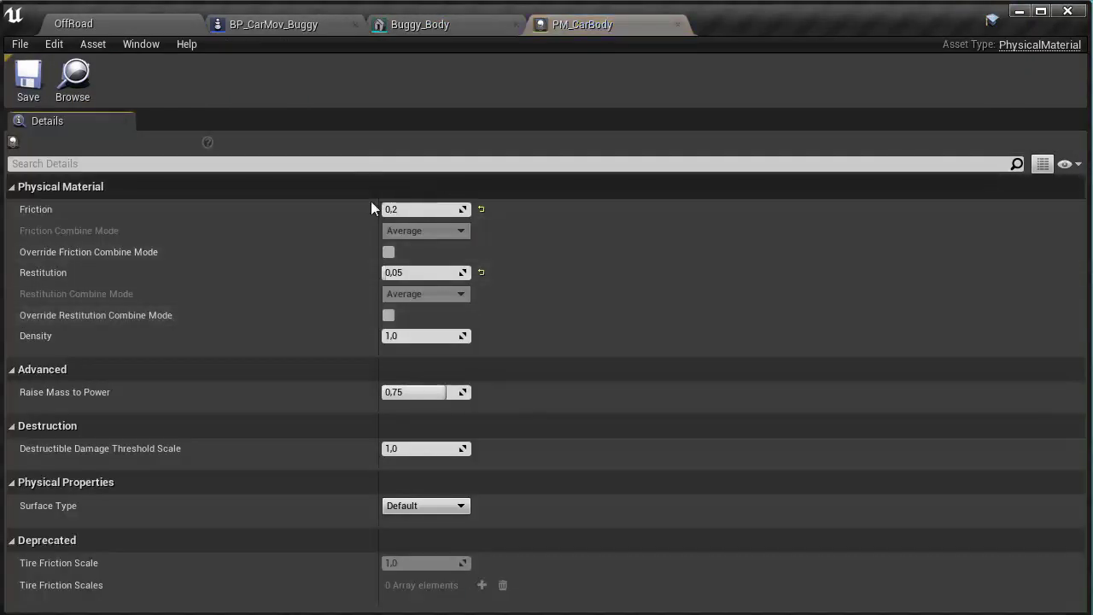
click(410, 211)
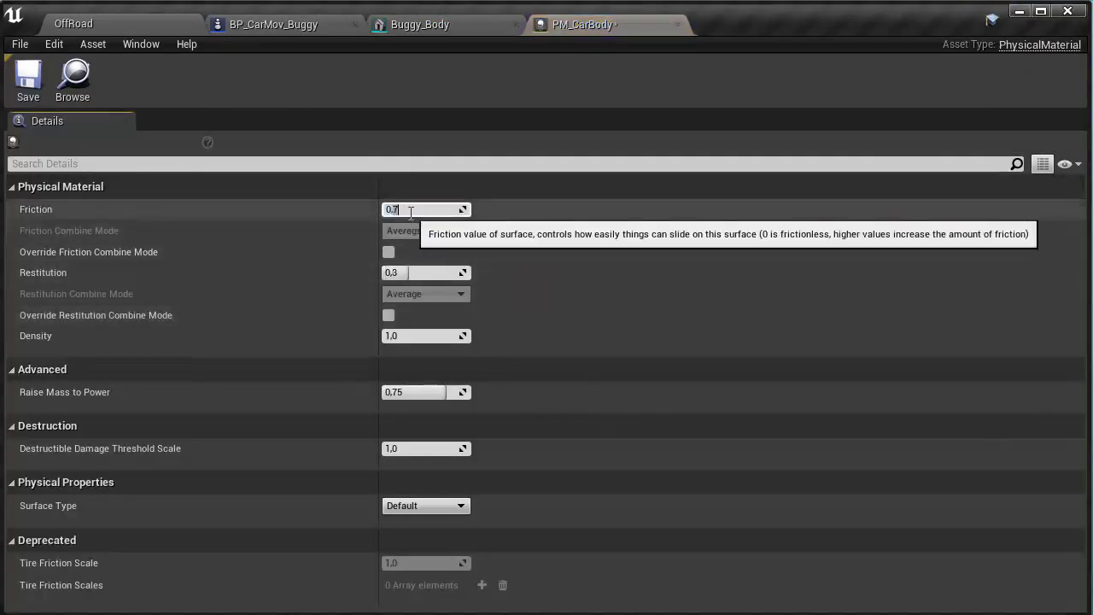
text(0,2)
key(Return)
click(420, 273)
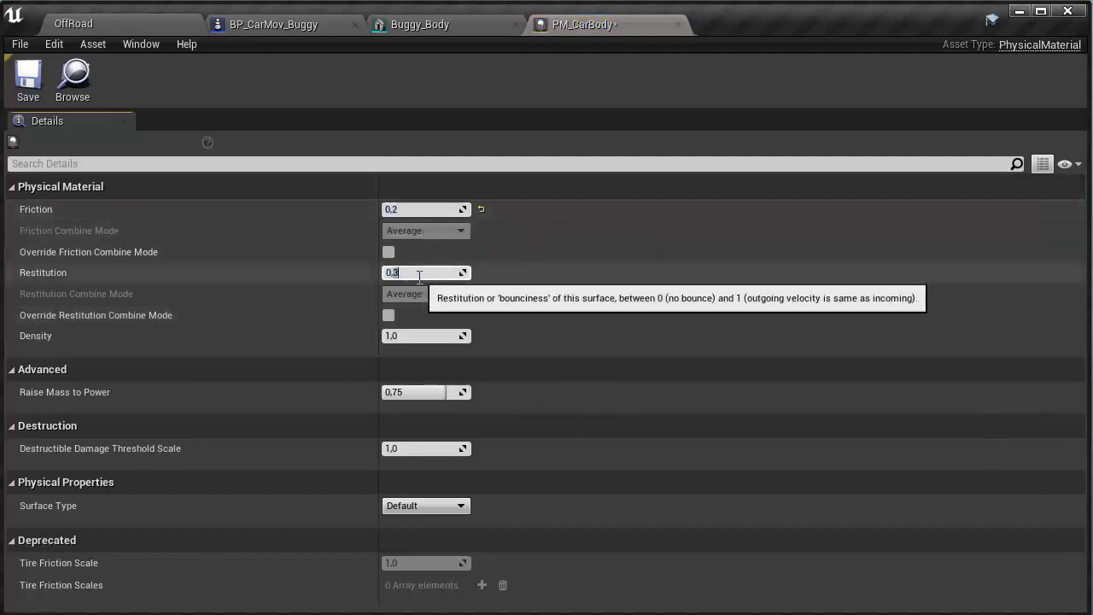
text(0,05)
click(28, 76)
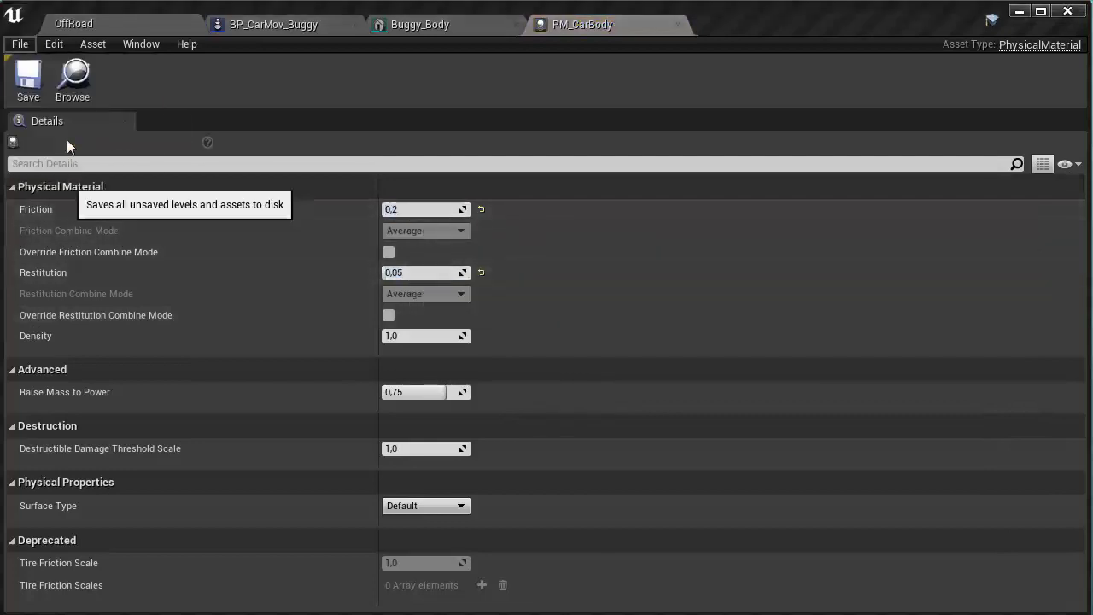
Step: Delete two of the convex collision hulls from the Buggy_Body mesh
click(677, 24)
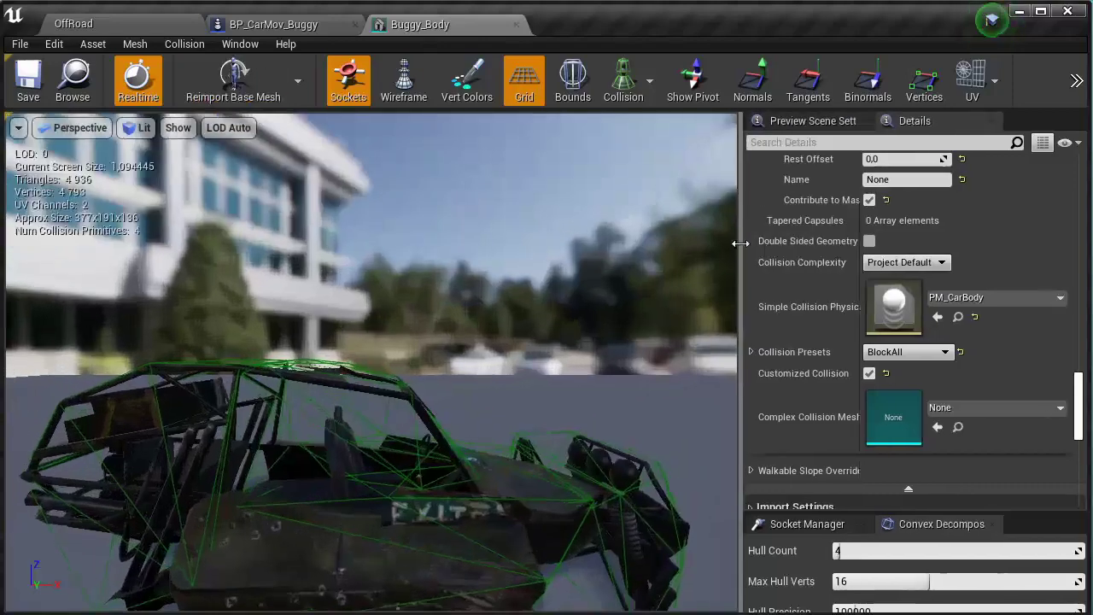
drag(461, 342, 672, 341)
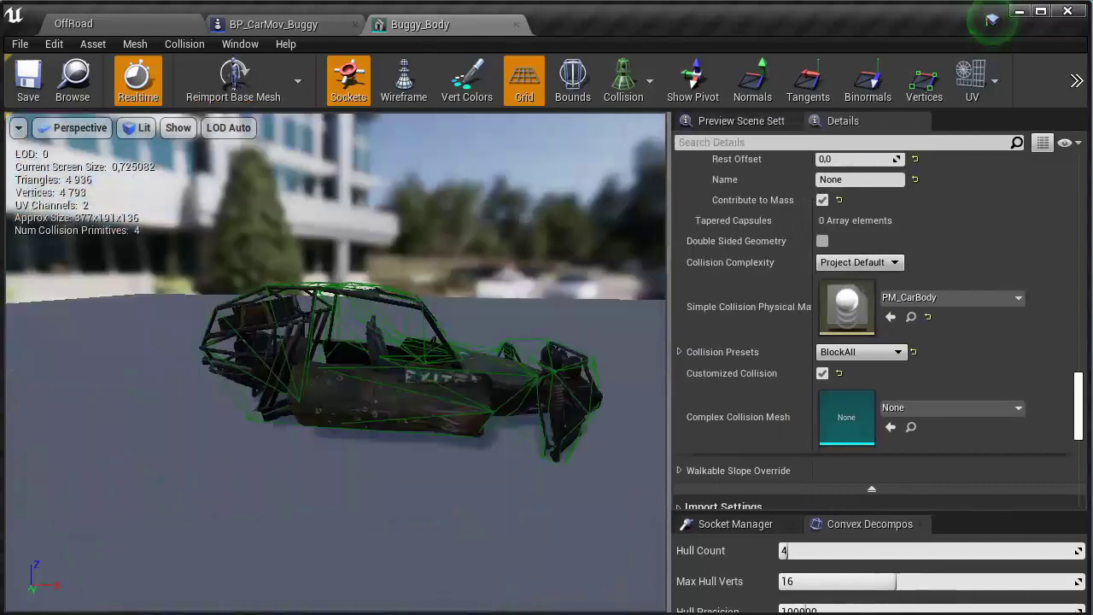
mouse_move(256, 341)
mouse_down()
mouse_move(103, 245)
mouse_move(373, 325)
mouse_up()
click(373, 325)
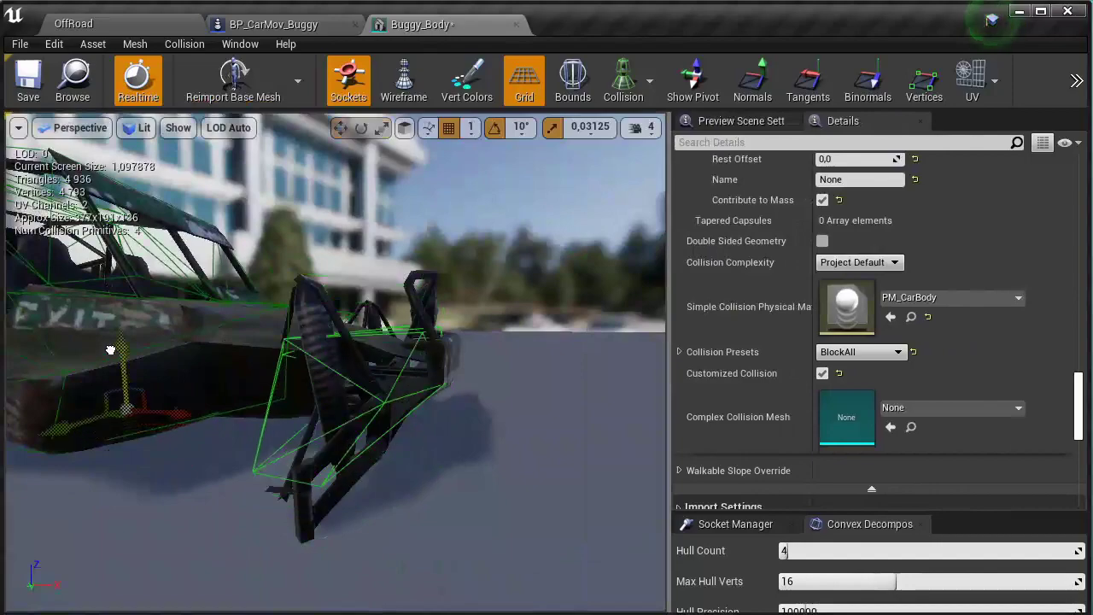
key(r)
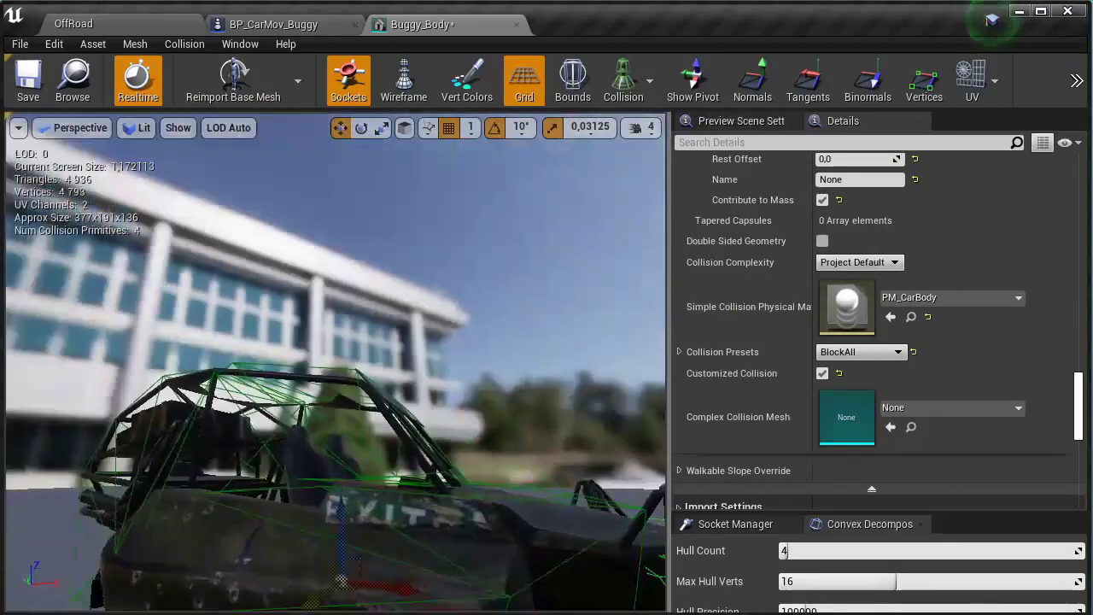
drag(224, 476, 223, 475)
key(Delete)
drag(201, 440, 500, 452)
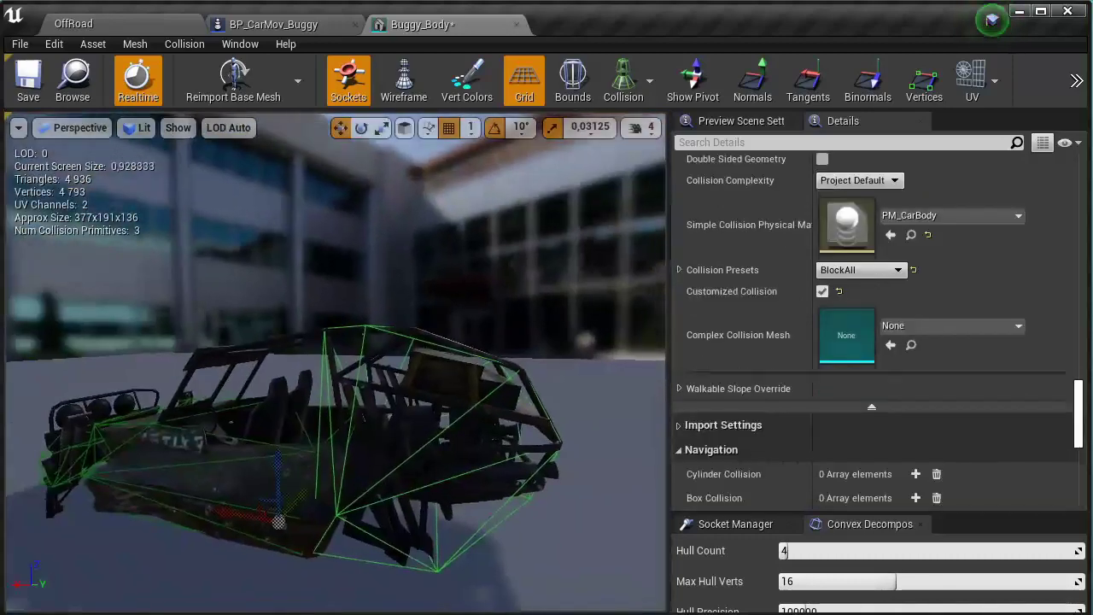
drag(279, 521, 285, 461)
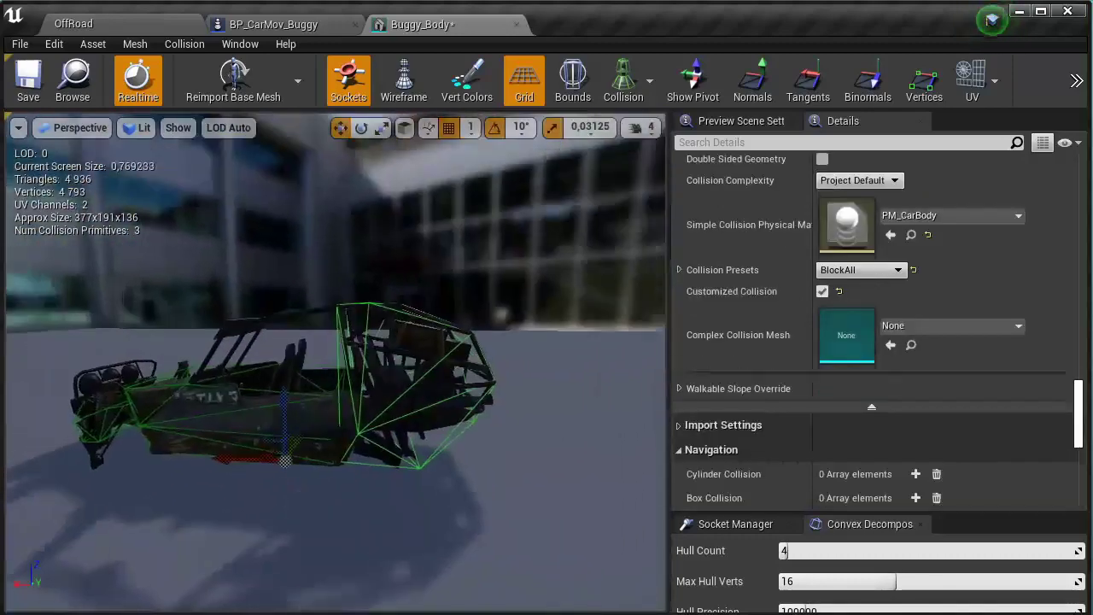
key(Delete)
Step: Add a box simplified collision around the buggy body
drag(498, 439, 196, 444)
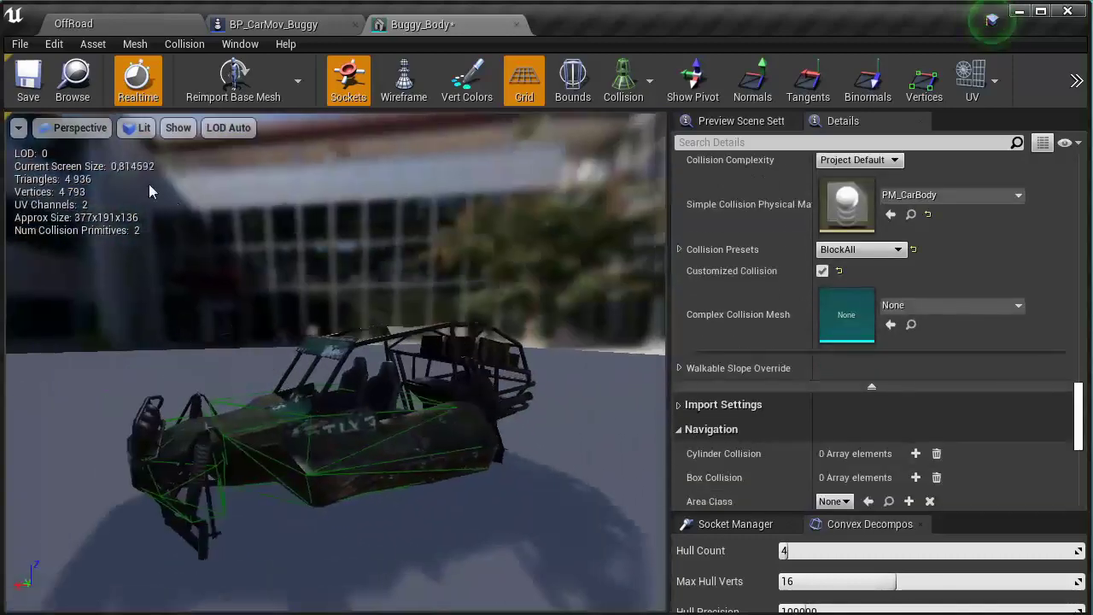
click(183, 44)
click(230, 99)
Step: Make the box a roof panel with X Extent 100, Y Extent 95, not contributing to mass
scroll(854, 290, up, 2)
click(854, 289)
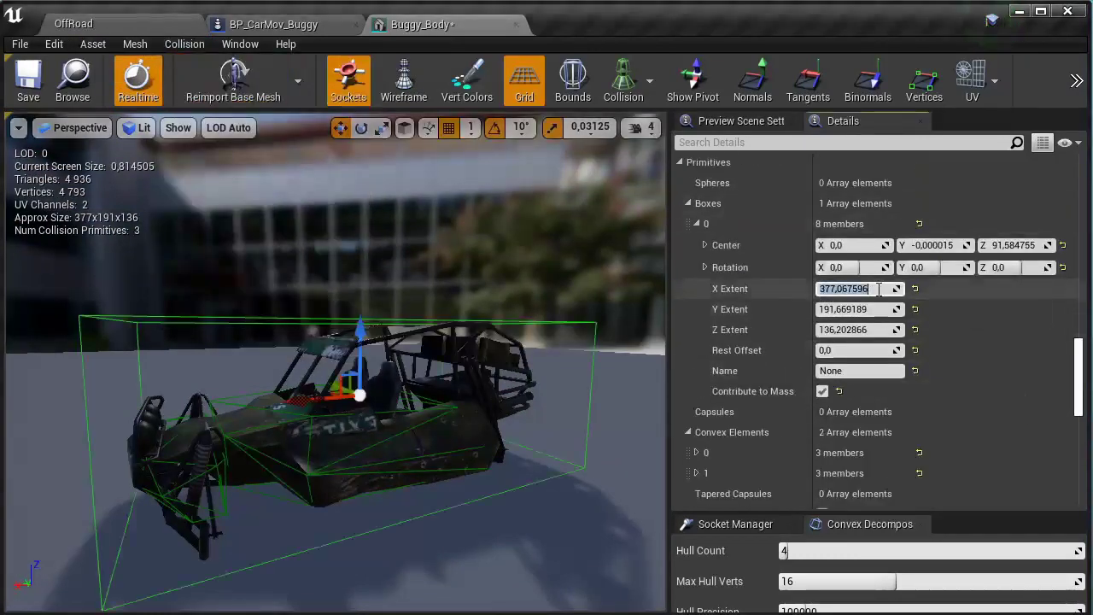
text(100)
key(Return)
click(822, 391)
key(e)
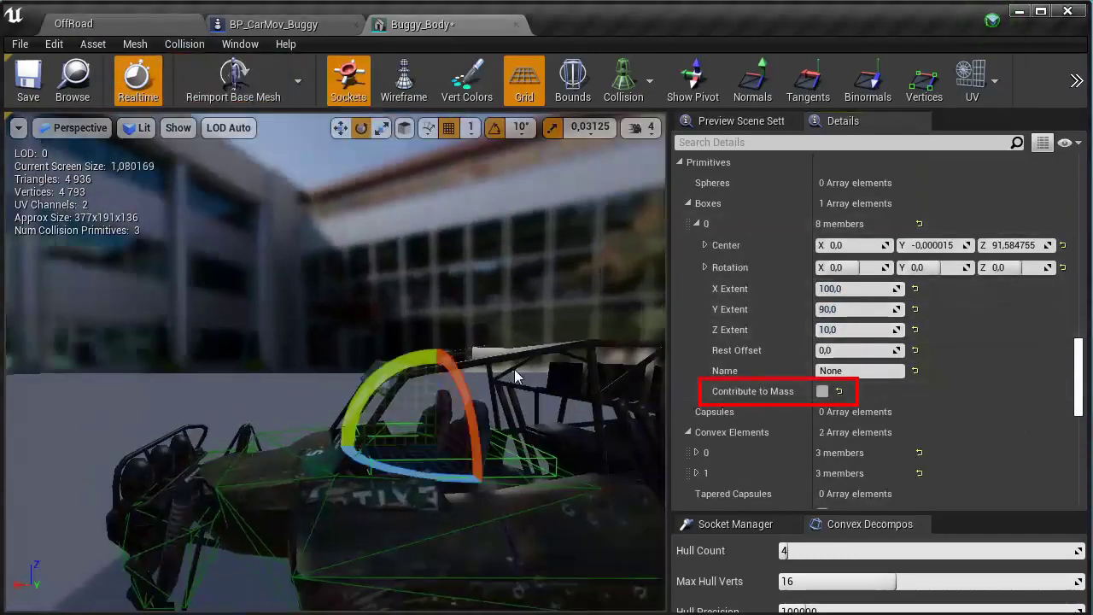
drag(480, 411, 386, 323)
double_click(854, 309)
text(95)
key(Return)
key(e)
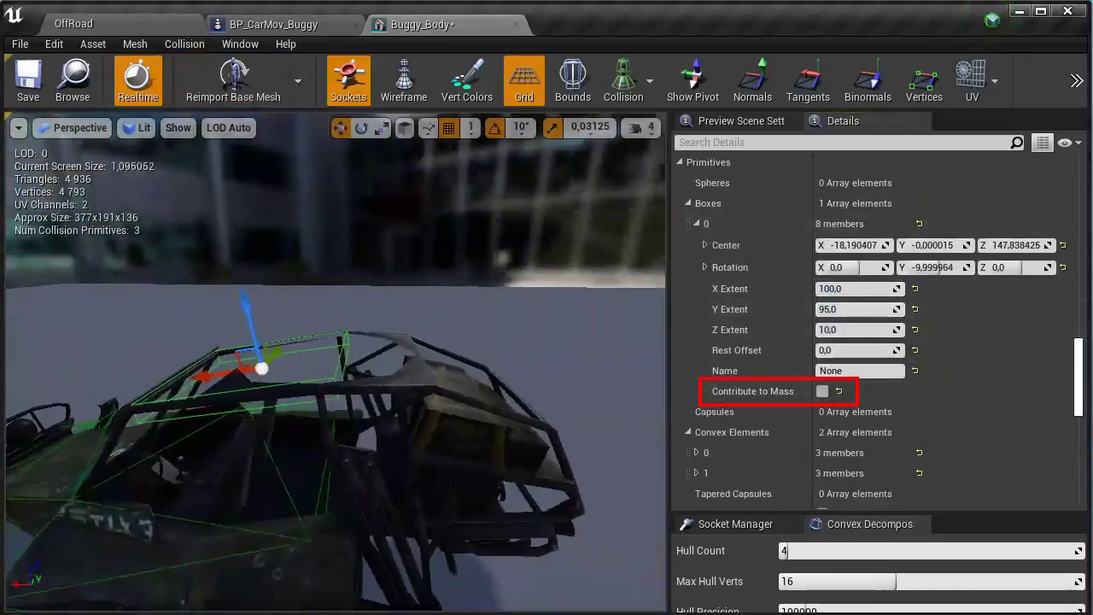
Step: Duplicate the roof box rearward, set its X Extent to 50, and place it over the cage
alt+drag(353, 331, 410, 346)
double_click(859, 309)
text(5)
key(Return)
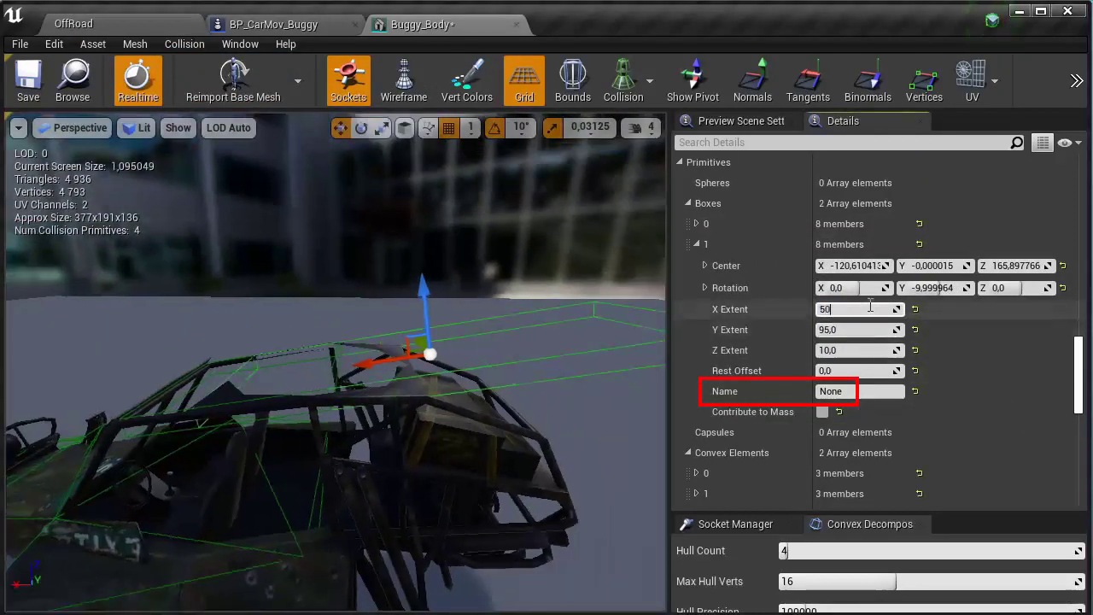
drag(570, 414, 435, 342)
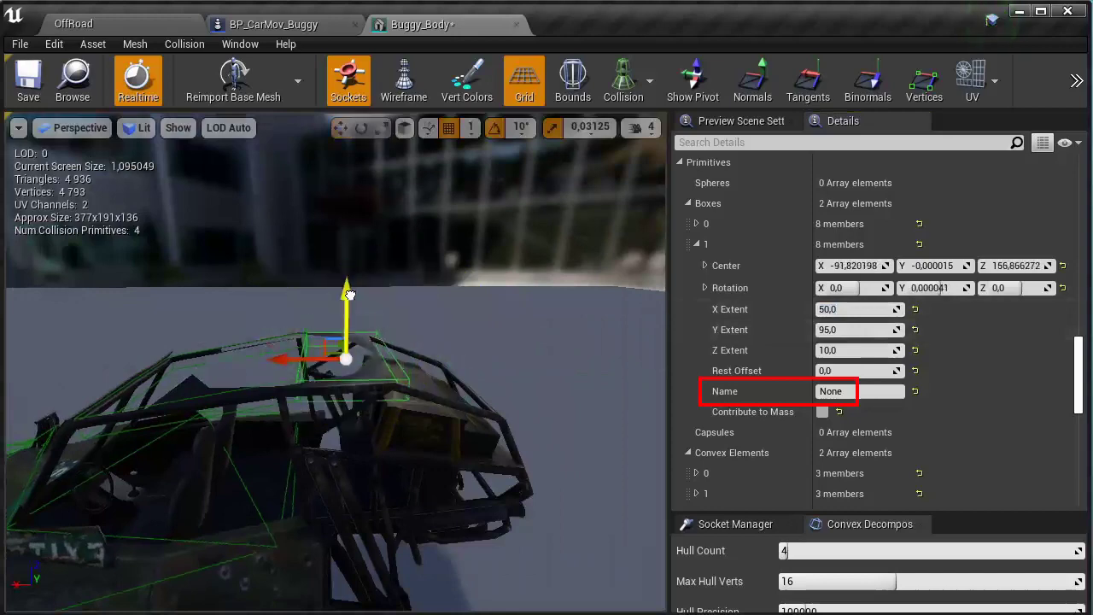
Step: Add third and fourth duplicate boxes, rotated and resized to follow the roll cage
drag(478, 427, 402, 384)
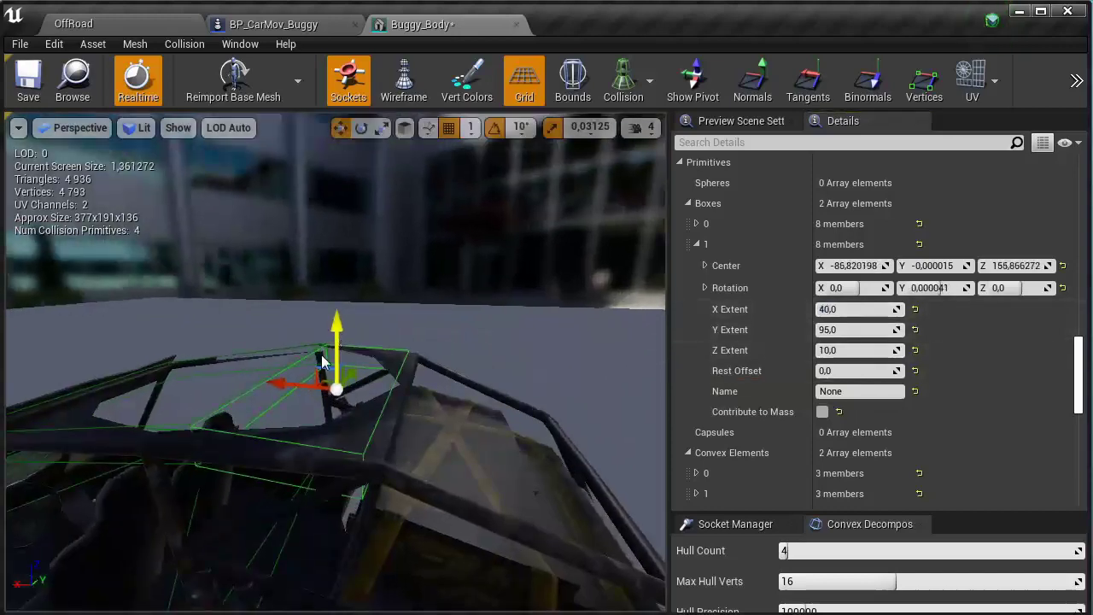
alt+drag(401, 444, 371, 450)
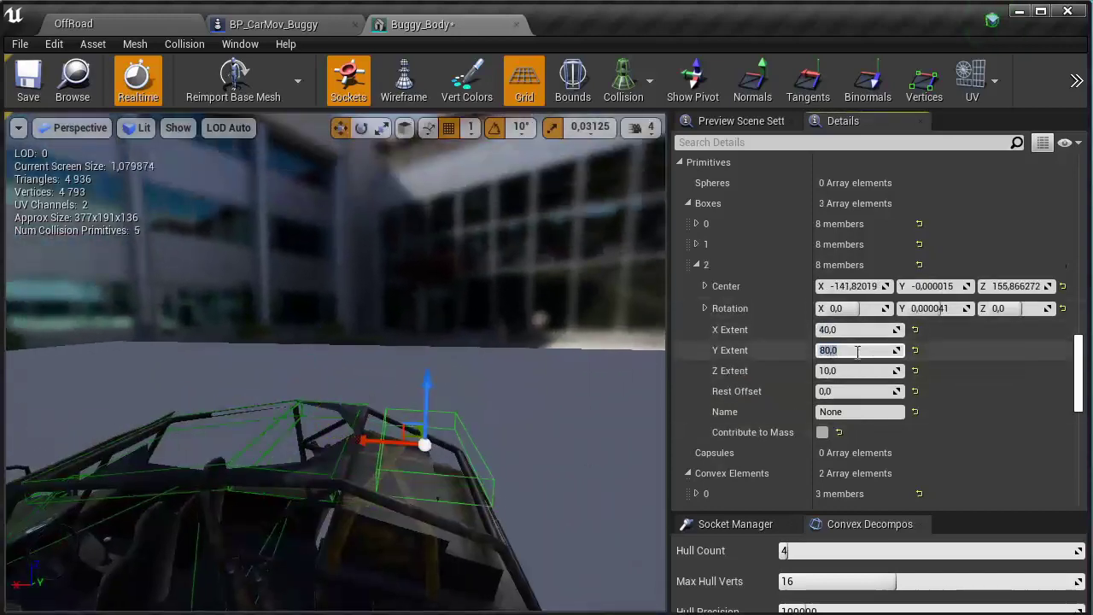
drag(533, 410, 525, 401)
key(e)
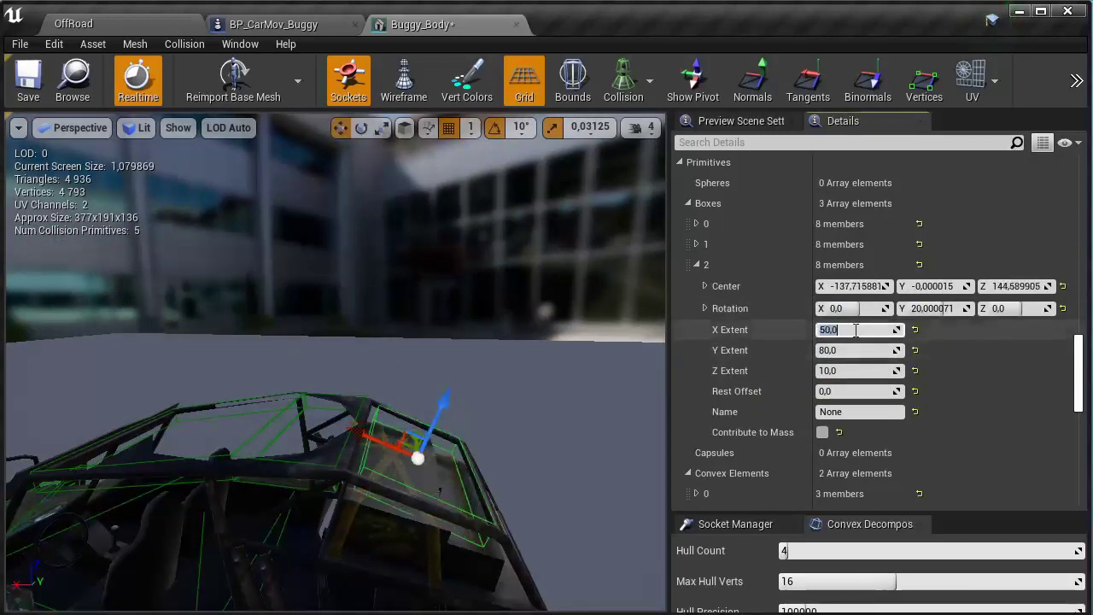
drag(350, 433, 512, 384)
click(858, 330)
text(6)
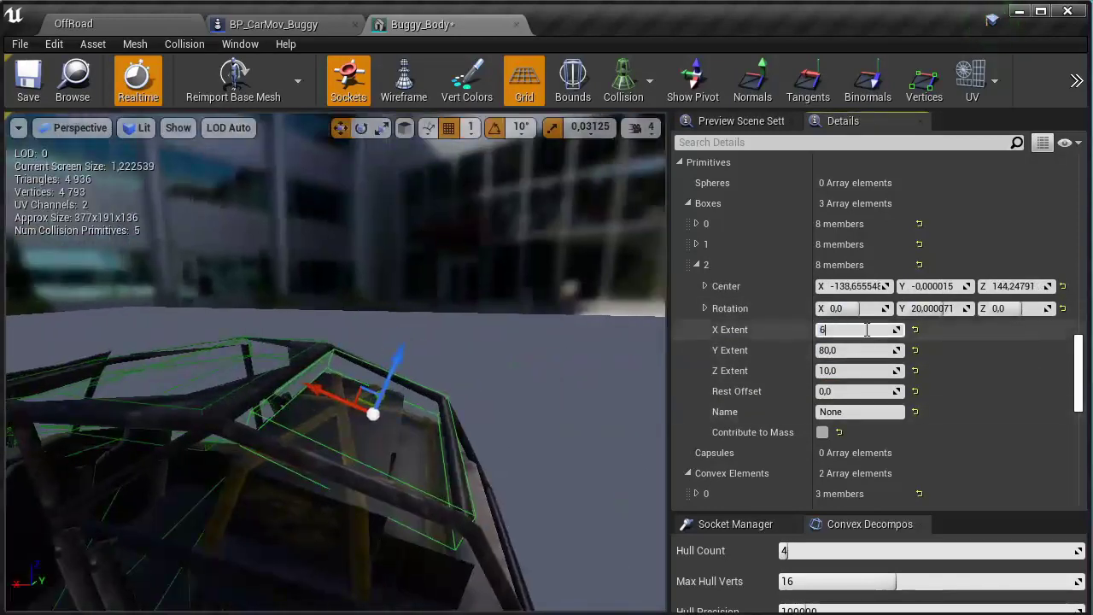
alt+drag(313, 391, 319, 383)
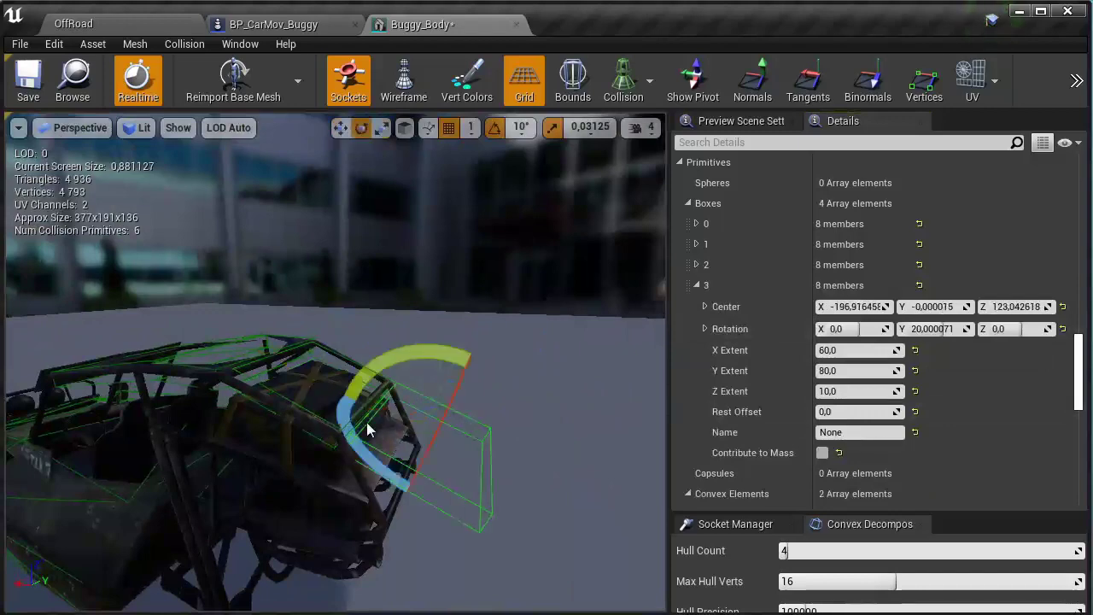
drag(438, 435, 444, 431)
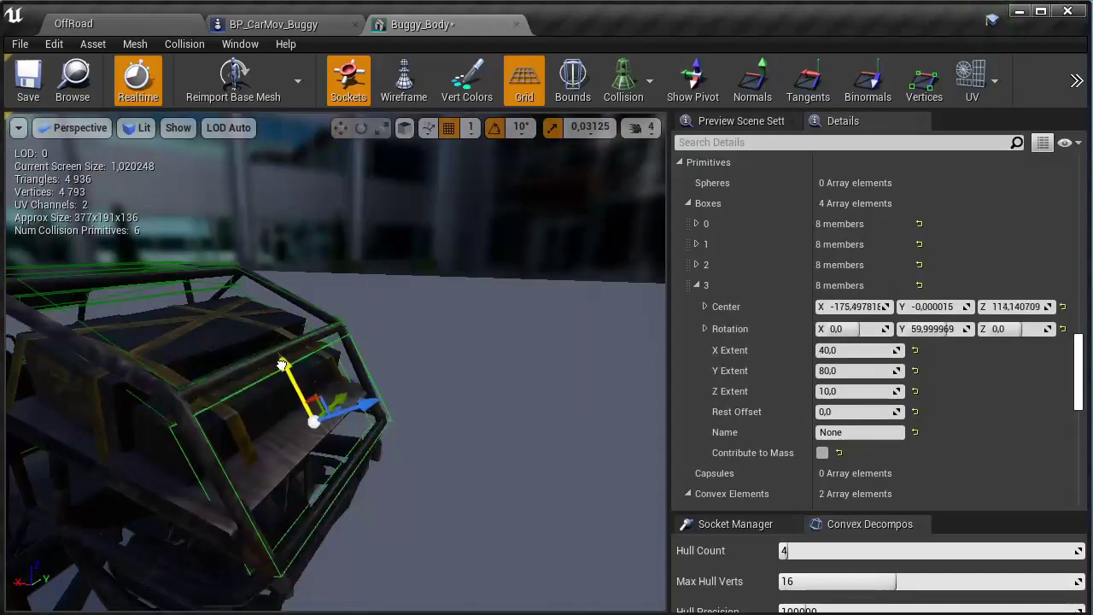
drag(384, 359, 256, 342)
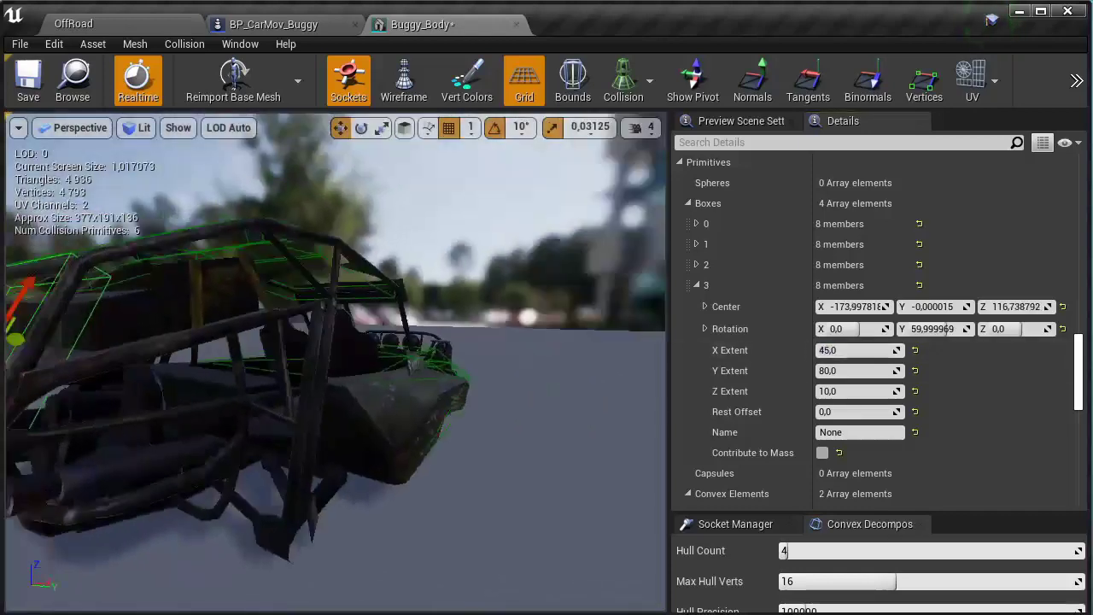
Step: Add a fifth box collision to the buggy body and lower it inside
click(184, 44)
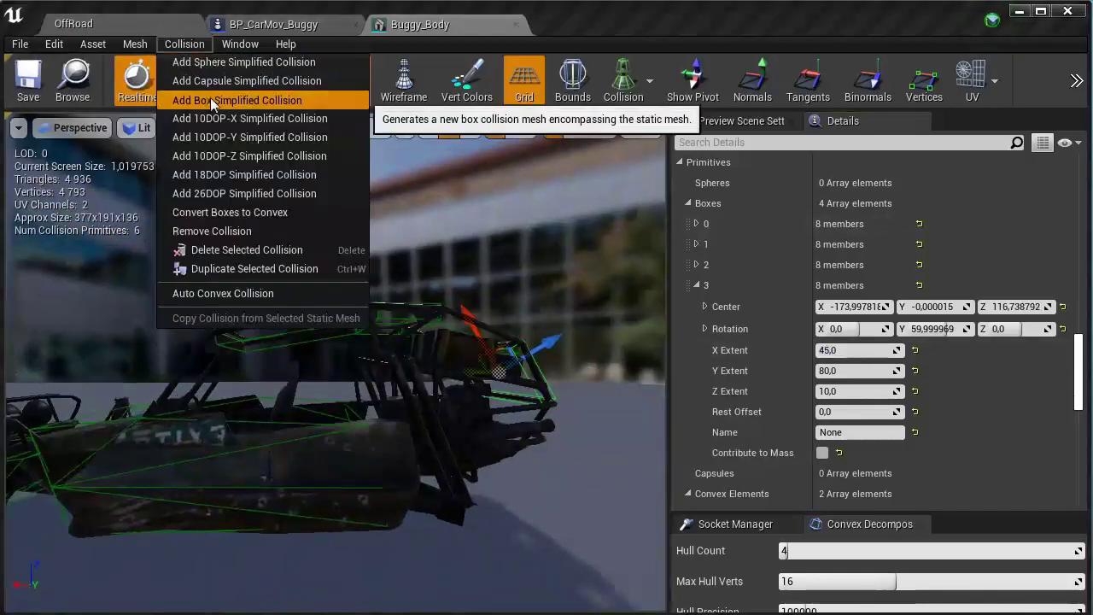
click(231, 98)
click(873, 391)
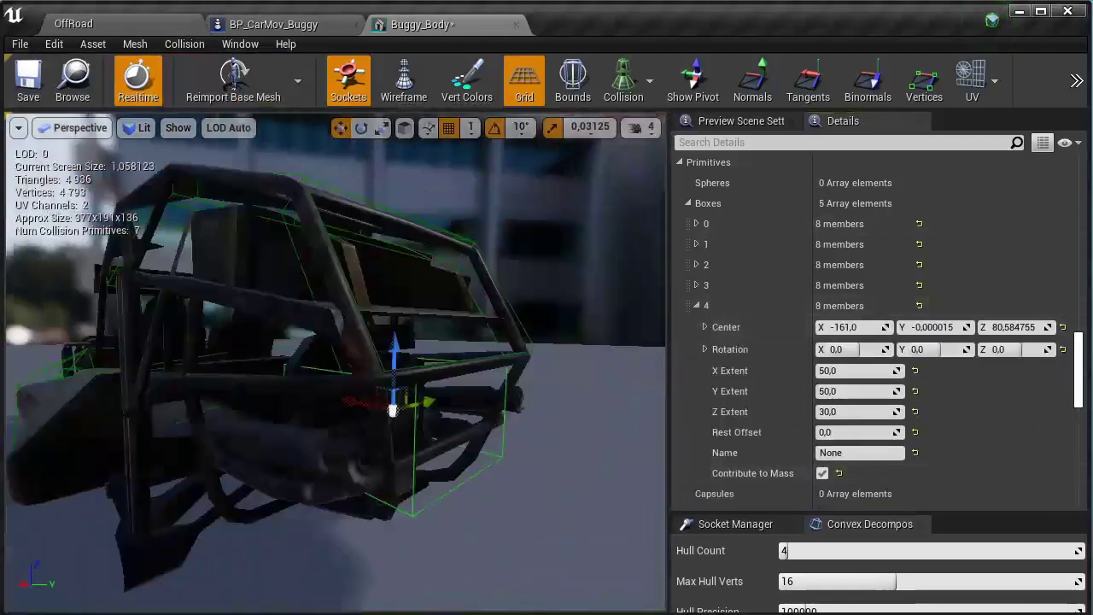
mouse_move(384, 410)
mouse_down()
mouse_move(325, 387)
mouse_move(350, 402)
mouse_move(317, 429)
mouse_up()
Step: Size the fifth box to 80×50×40, tilt it slightly, and return to the OffRoad level
click(851, 371)
text(7)
text(0)
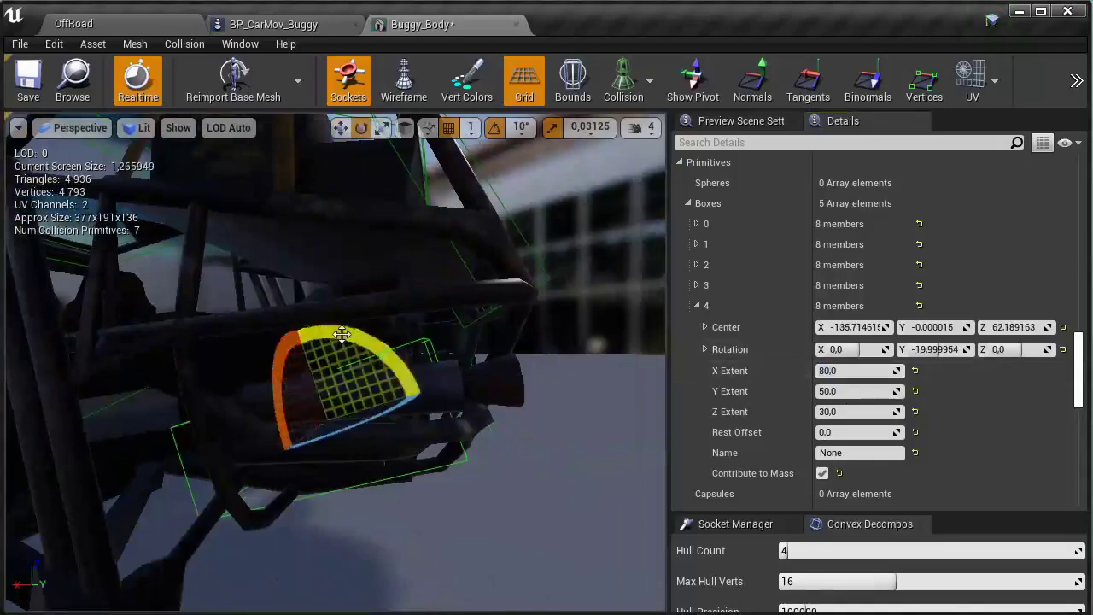
drag(350, 328, 324, 358)
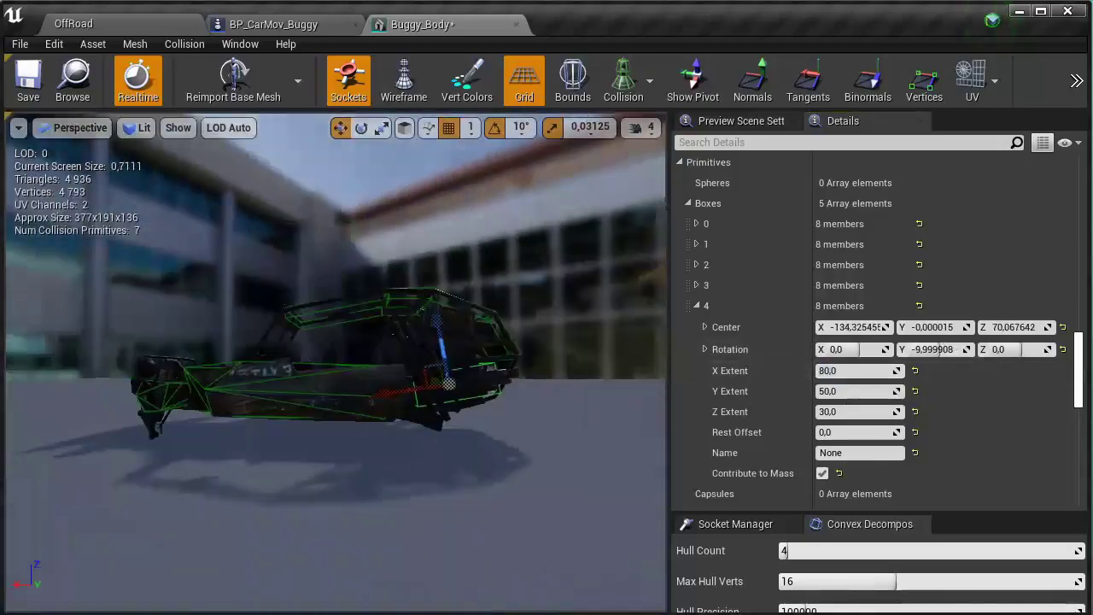
click(854, 411)
text(40)
key(Return)
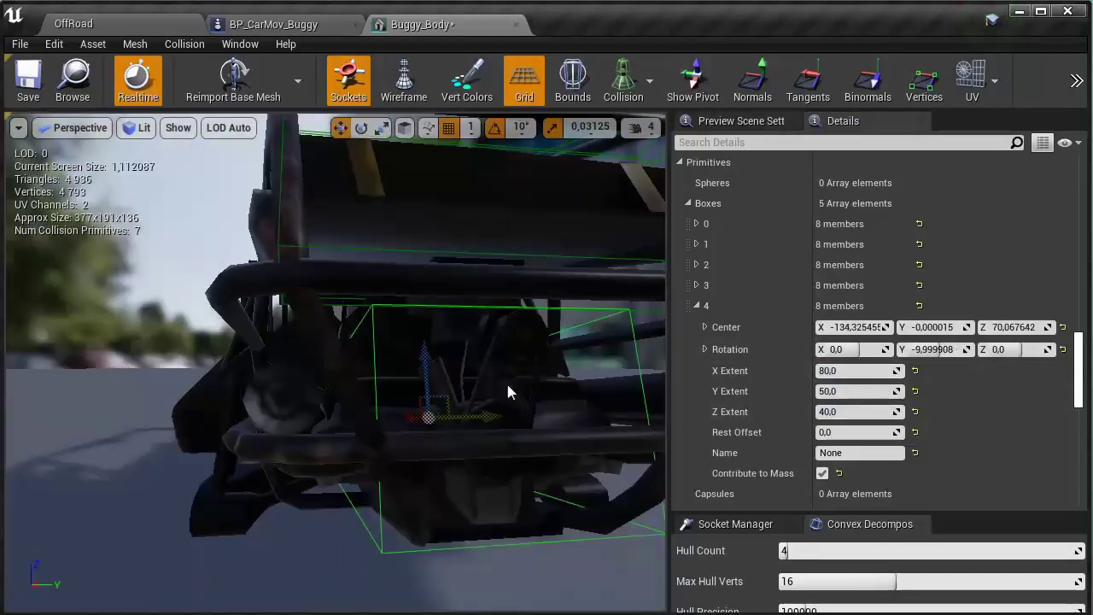
mouse_move(512, 390)
mouse_down()
mouse_move(372, 477)
mouse_move(427, 427)
mouse_up()
key(ctrl+Tab)
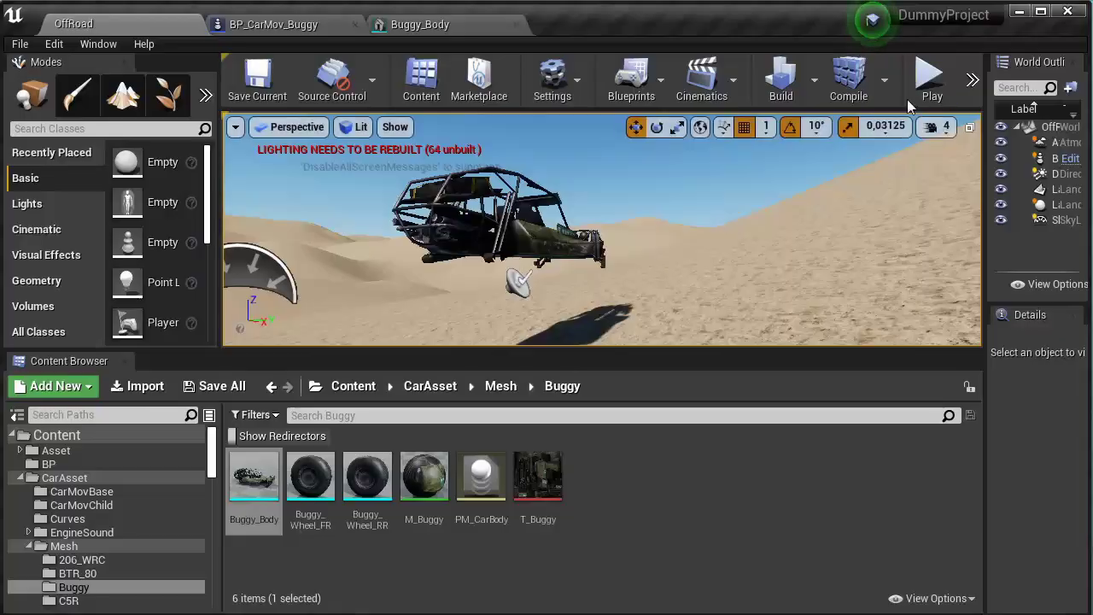
Step: Save all modified assets from the OffRoad level
click(282, 26)
click(74, 24)
click(20, 44)
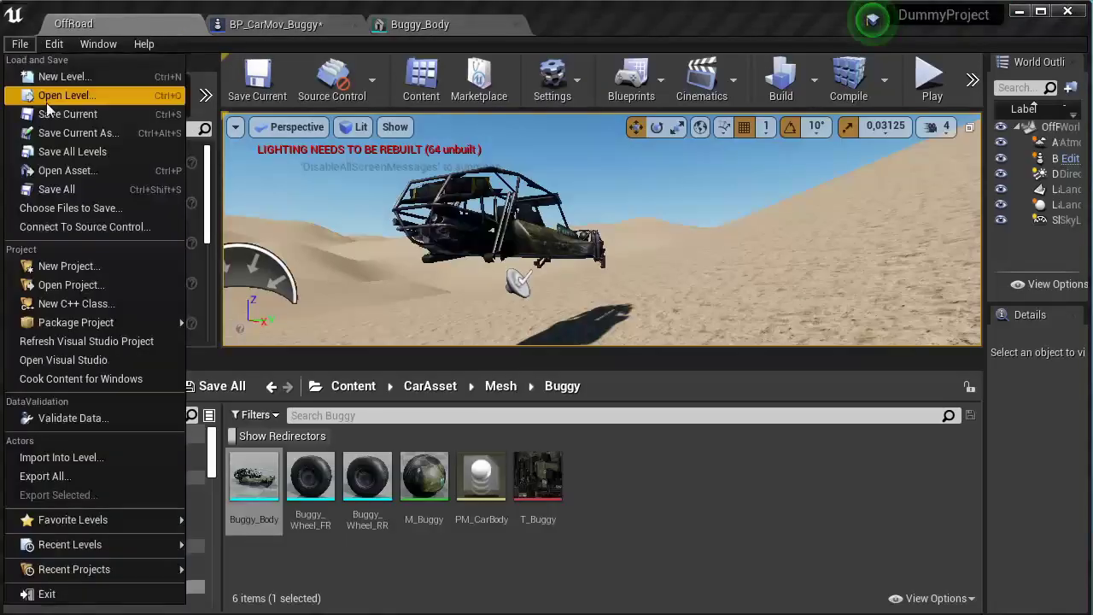
click(51, 168)
Step: Test-drive the buggy in full screen, then stop and go to BP_CarMov_Buggy
click(931, 81)
key(F11)
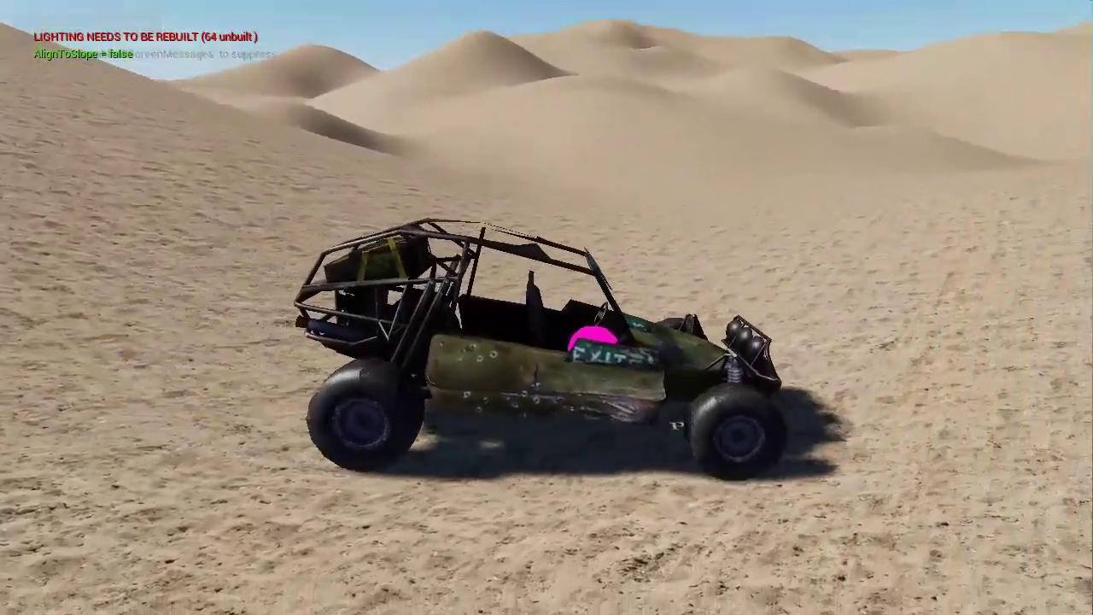
key(Escape)
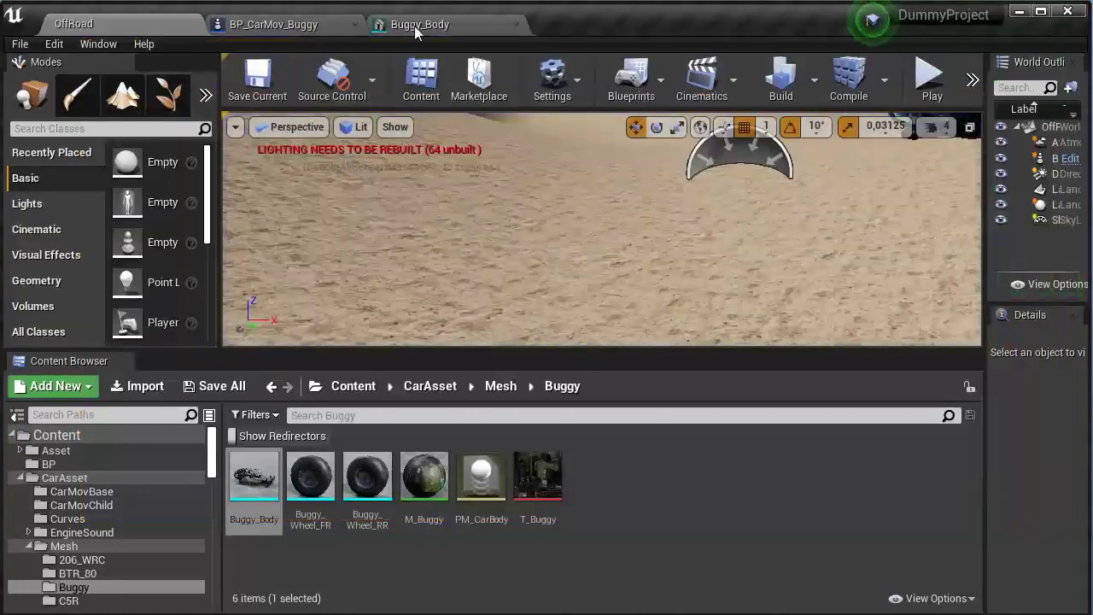
click(313, 25)
Step: Set the Body's Center Of Mass Offset to X 0 and Z -15
click(94, 132)
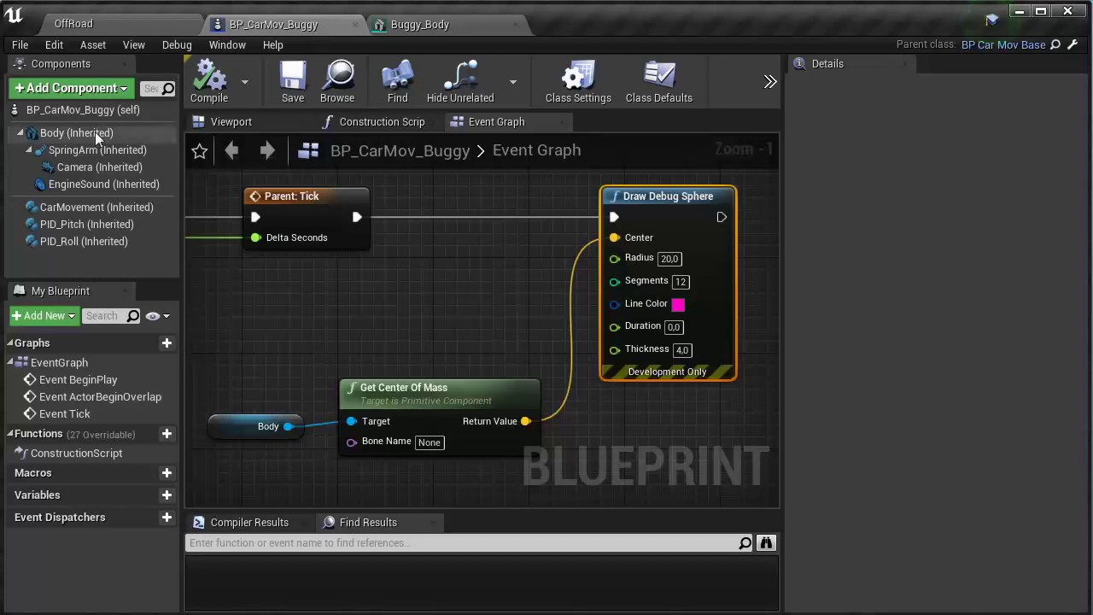
click(914, 141)
text(0)
key(Return)
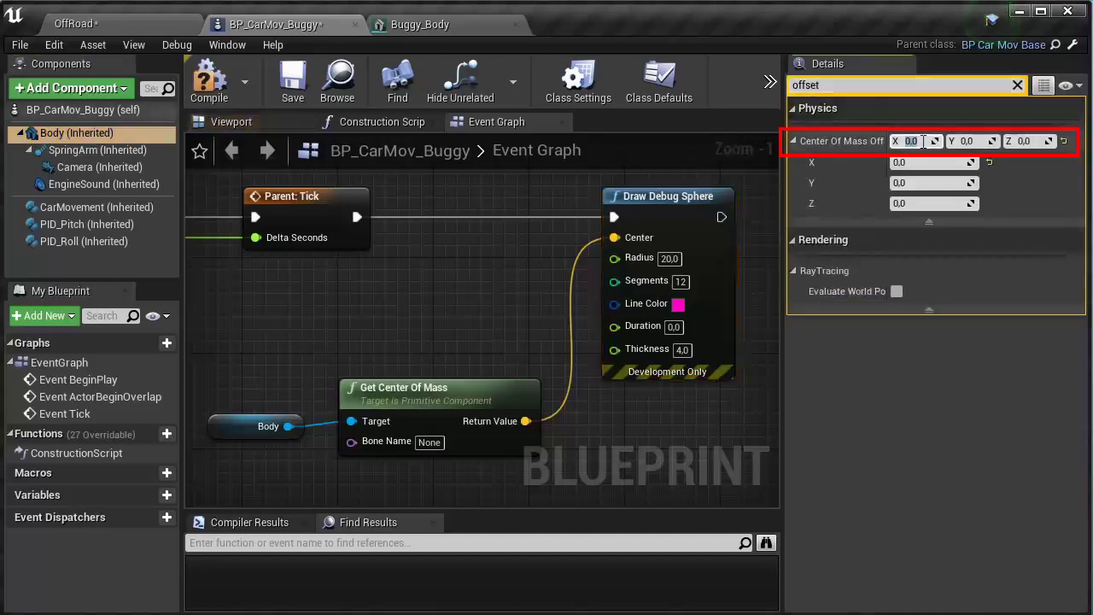
text(15)
key(Return)
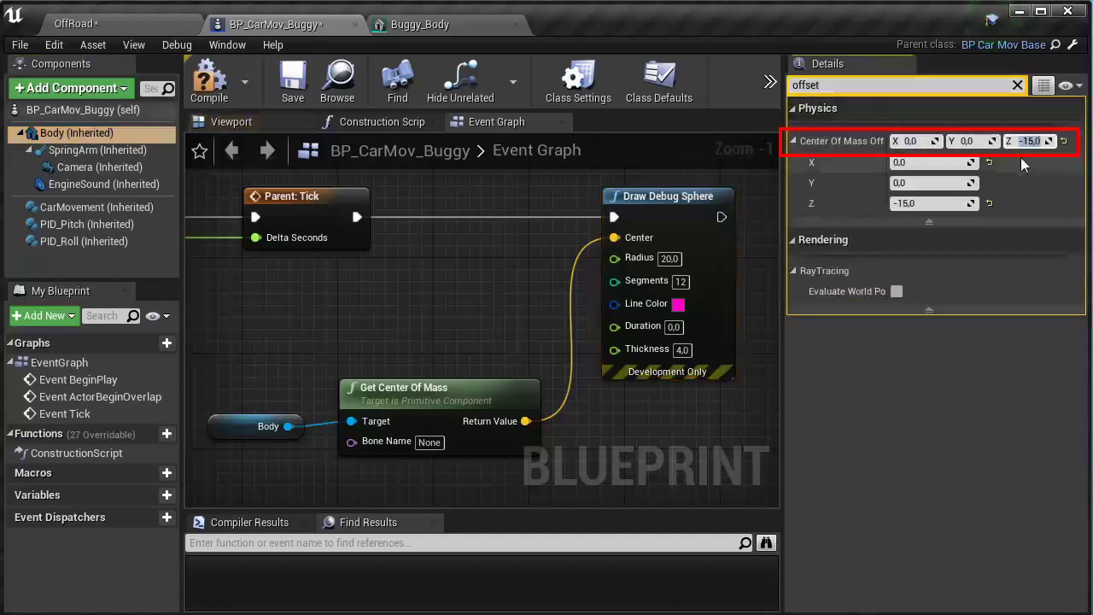
Step: Save the current level and bring the OffRoad level to the front
click(20, 44)
click(52, 139)
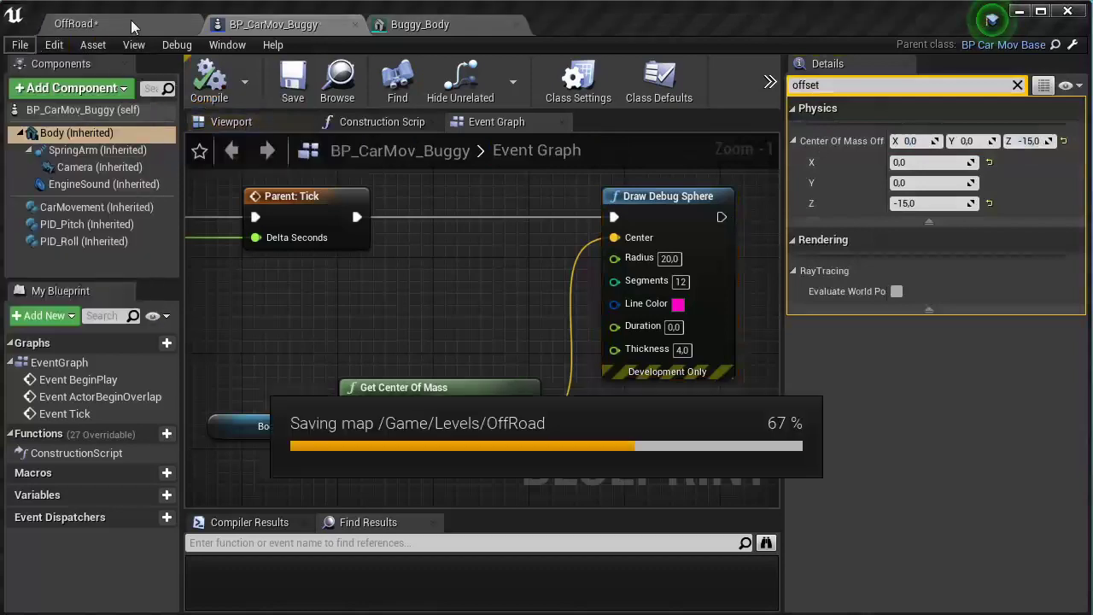
click(131, 20)
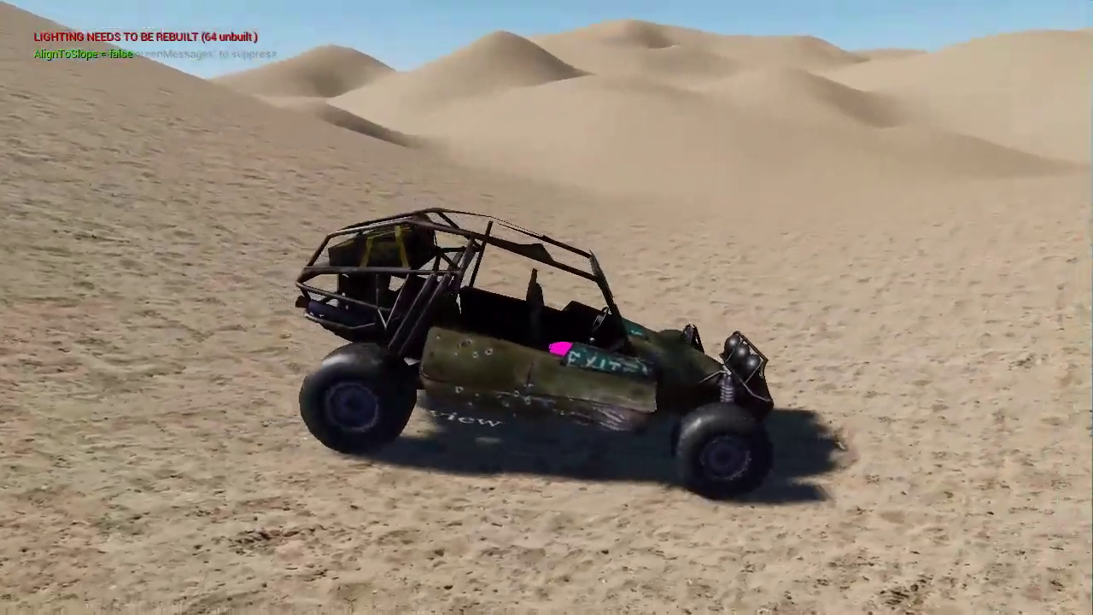
Step: Stop play and change the Body's Center Of Mass Offset X to -10
key(Escape)
click(340, 24)
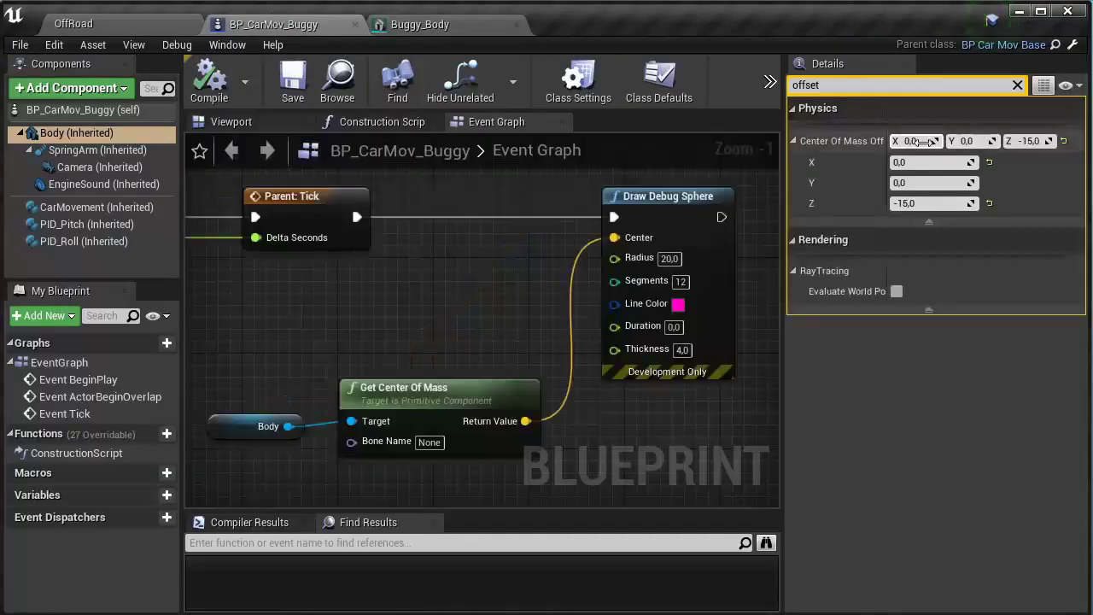
text(-10)
key(Return)
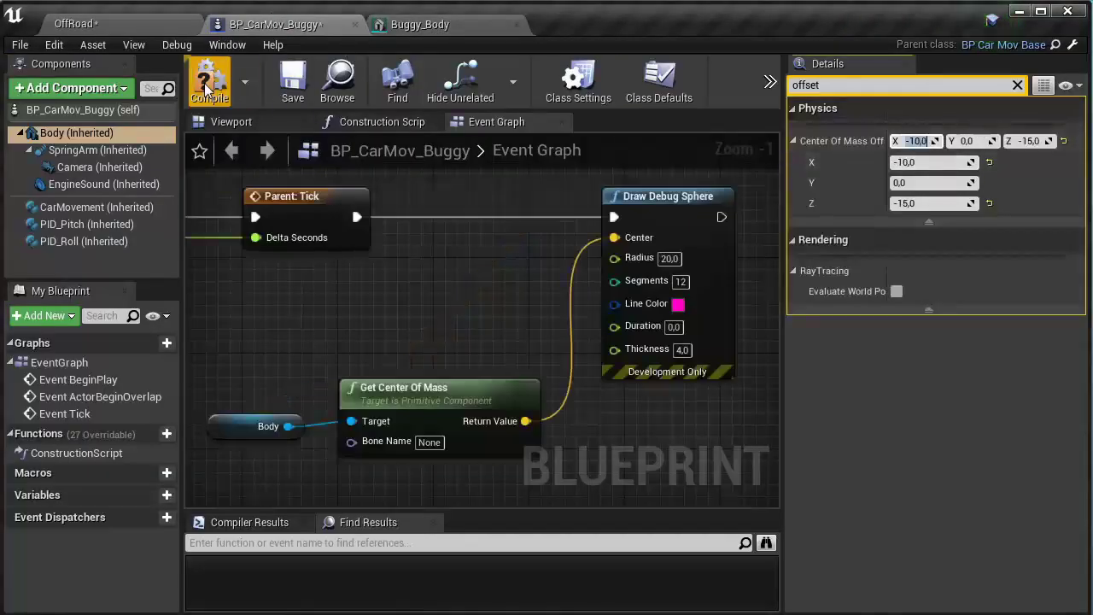
Step: Save the level and test-drive the buggy twice from the OffRoad level
click(19, 44)
click(57, 139)
click(75, 24)
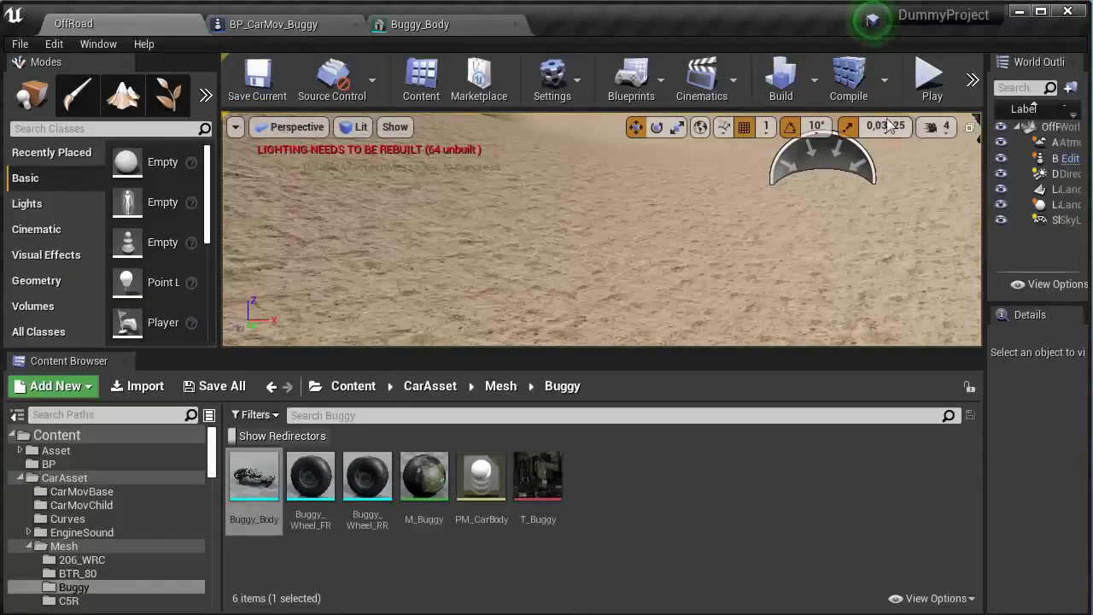
click(927, 73)
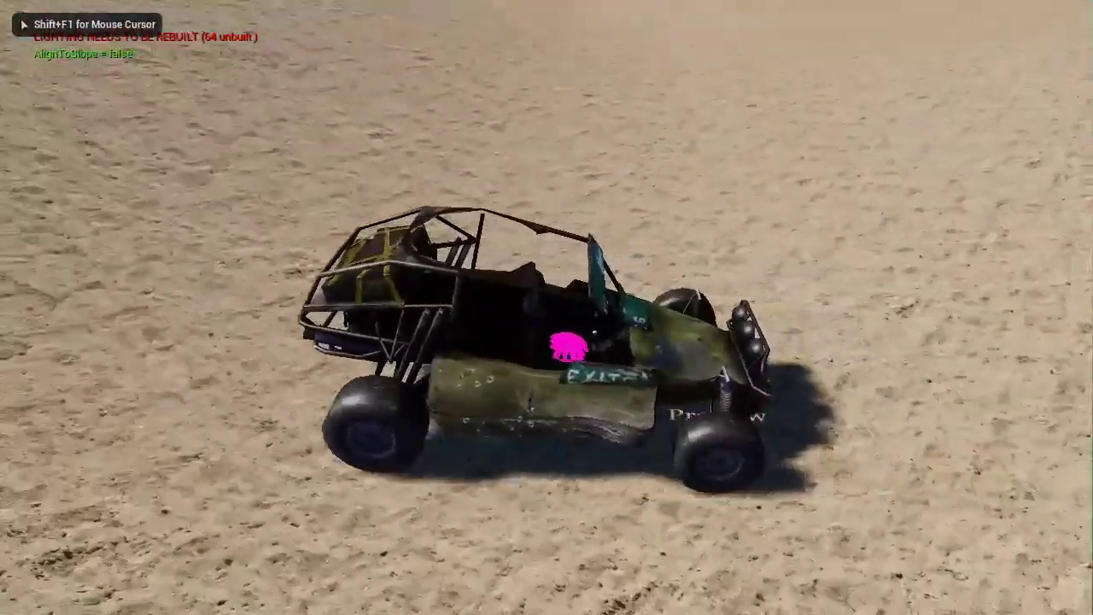
key(Escape)
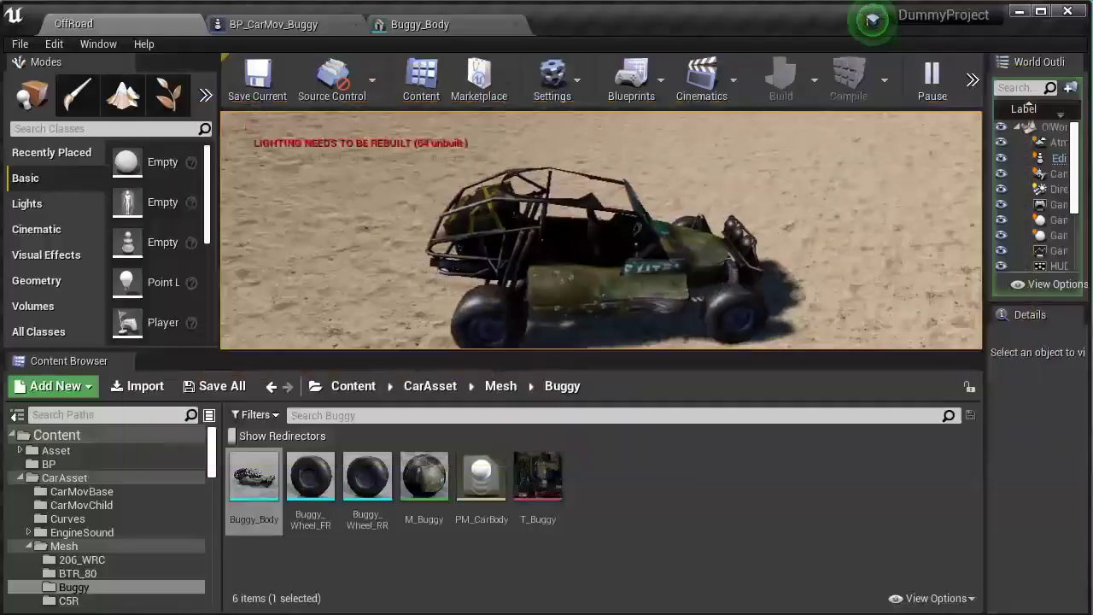
key(alt+p)
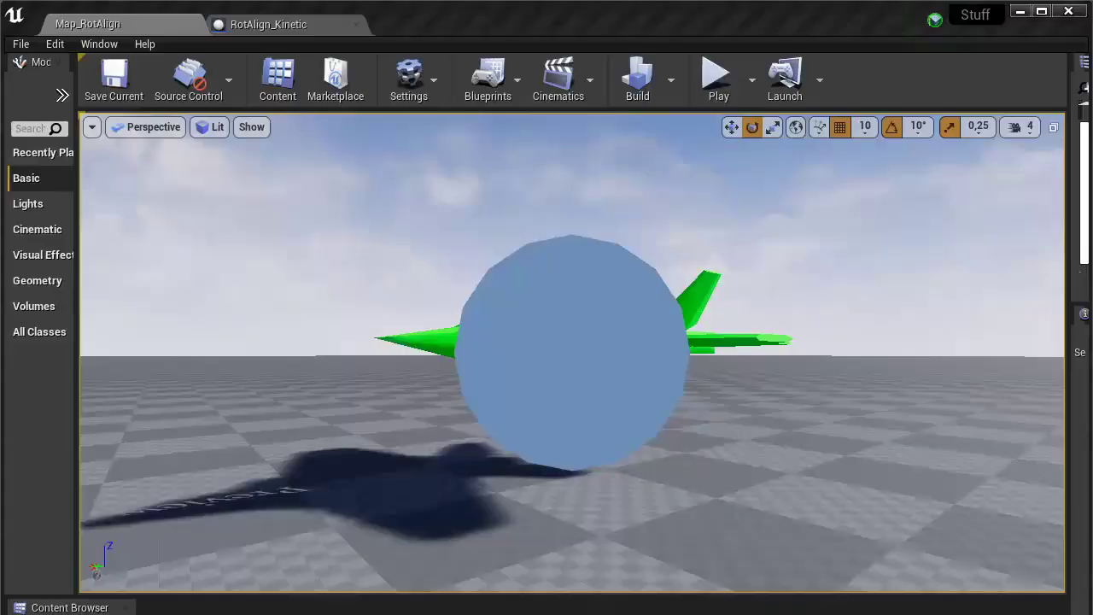
click(715, 81)
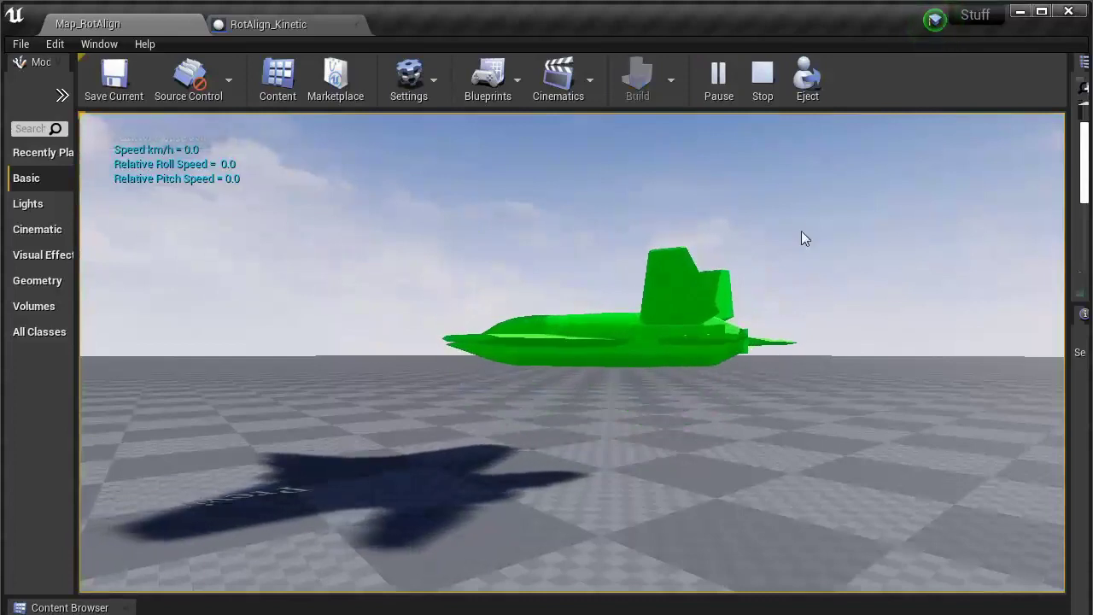
click(751, 85)
click(719, 85)
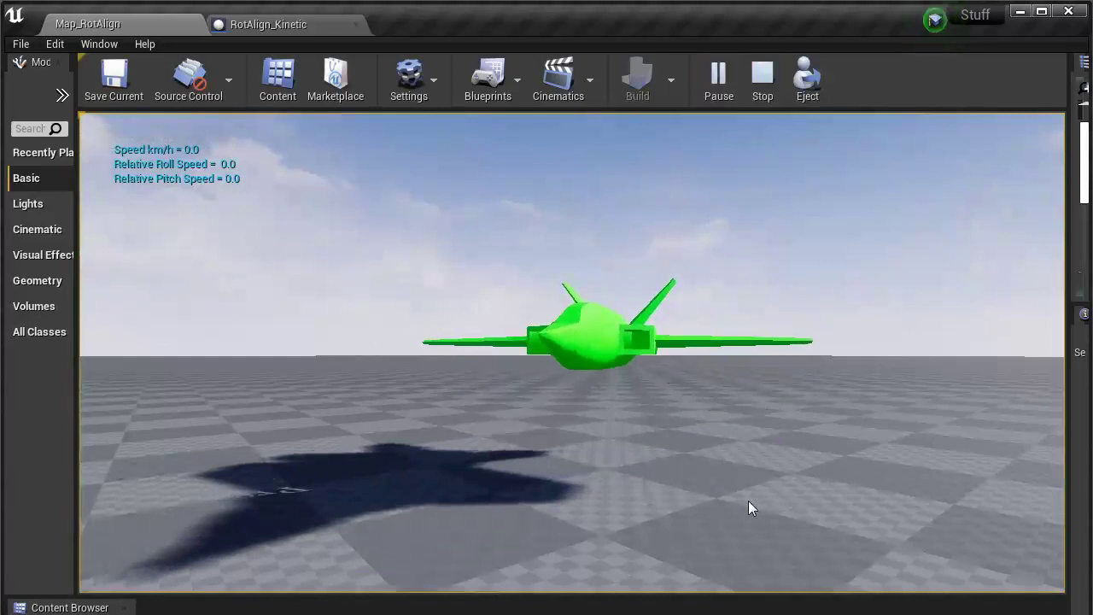
click(764, 77)
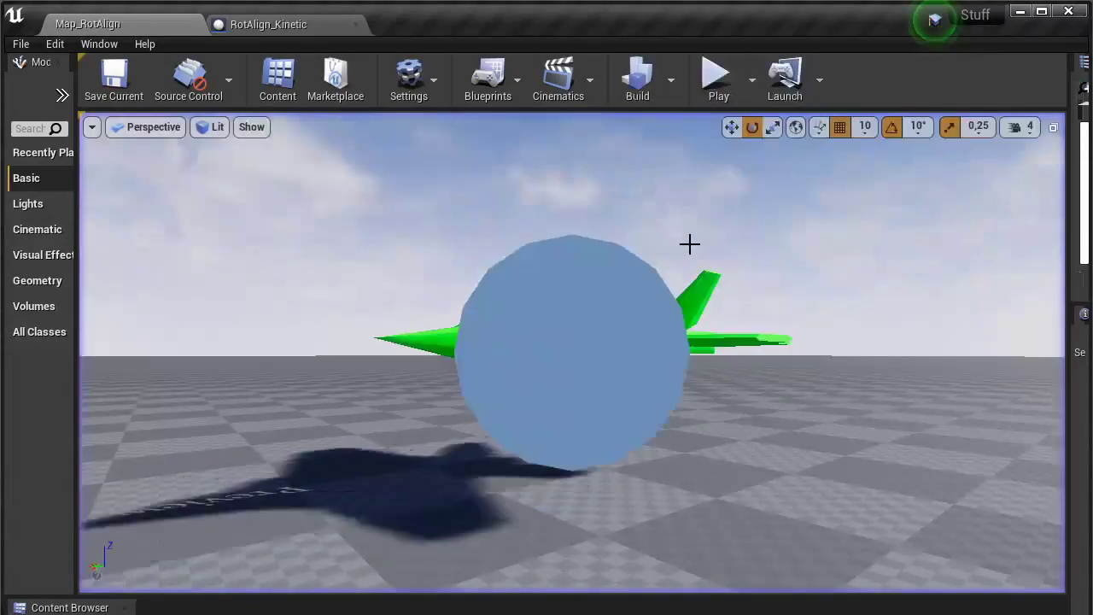
click(720, 95)
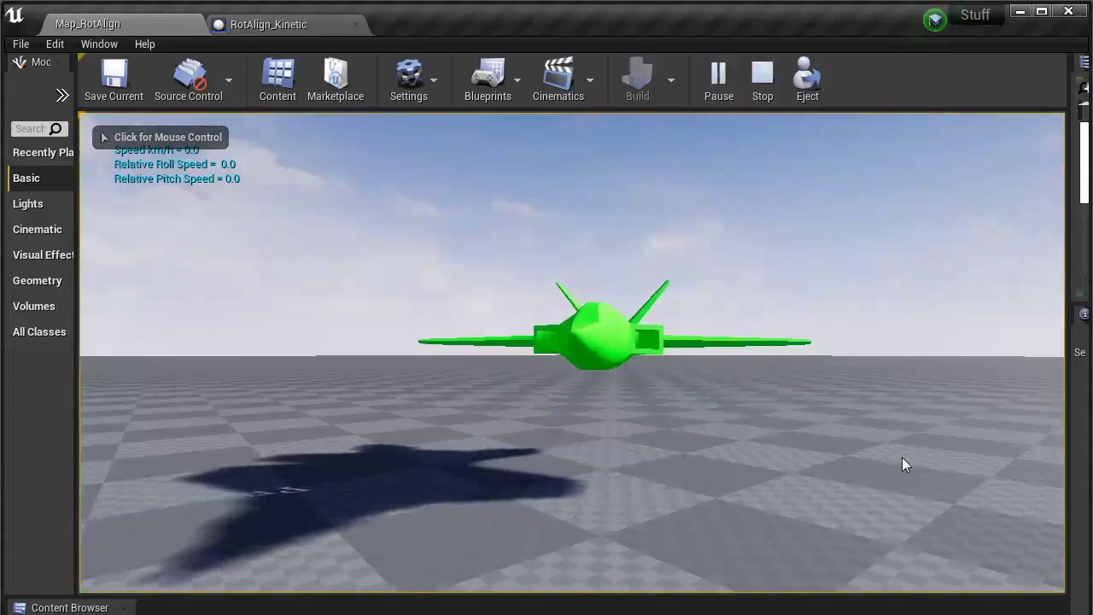
click(748, 77)
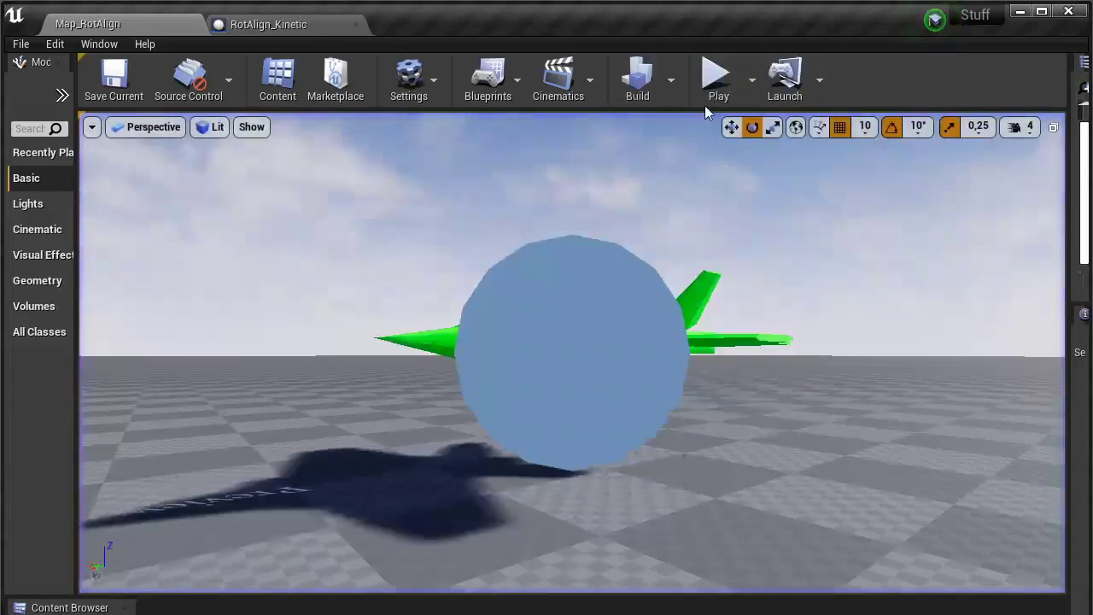
click(715, 89)
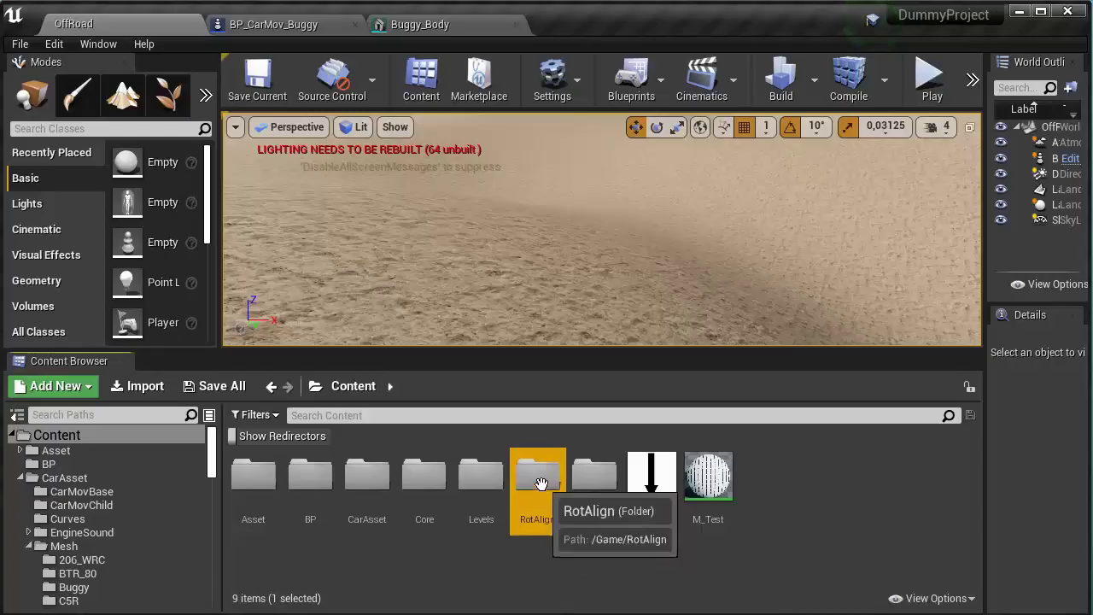
Step: Open the PID blueprint from the RotAlign folder and view its Get Term function graph
double_click(542, 476)
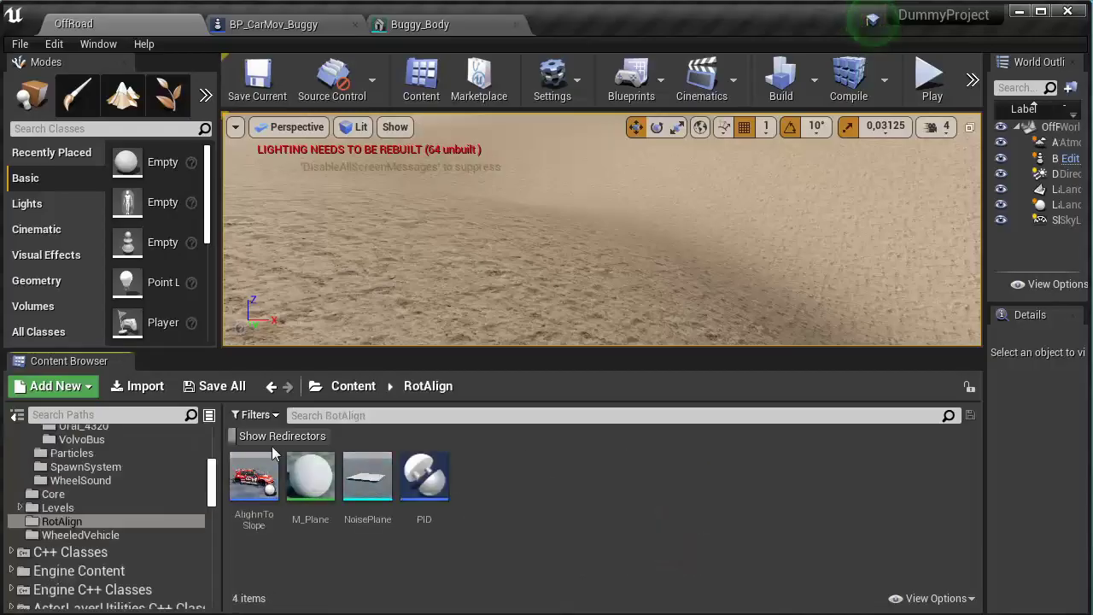
click(422, 499)
double_click(421, 498)
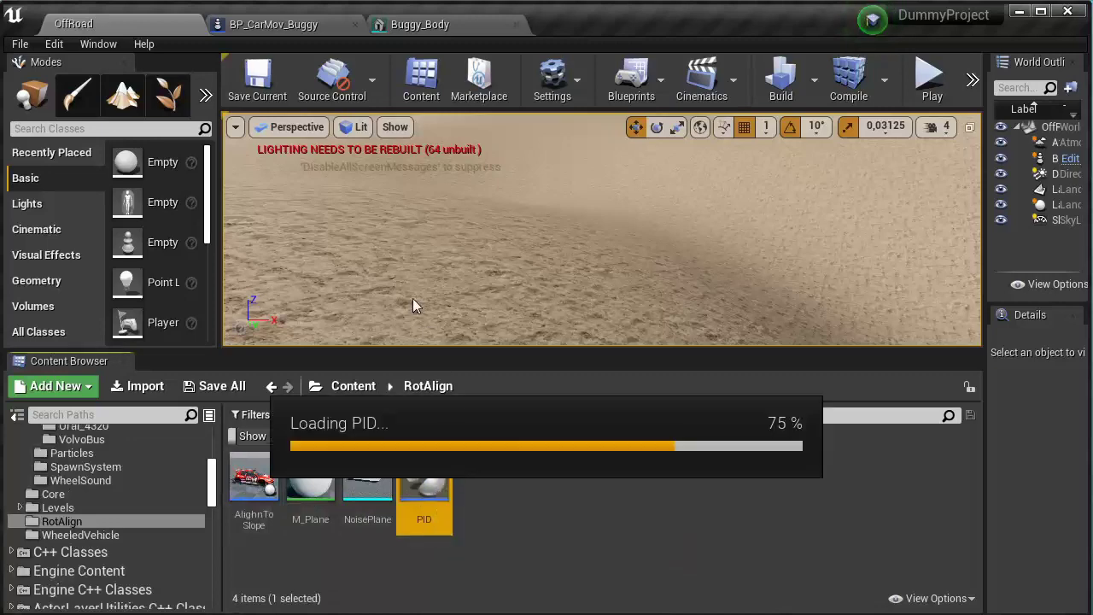
click(69, 207)
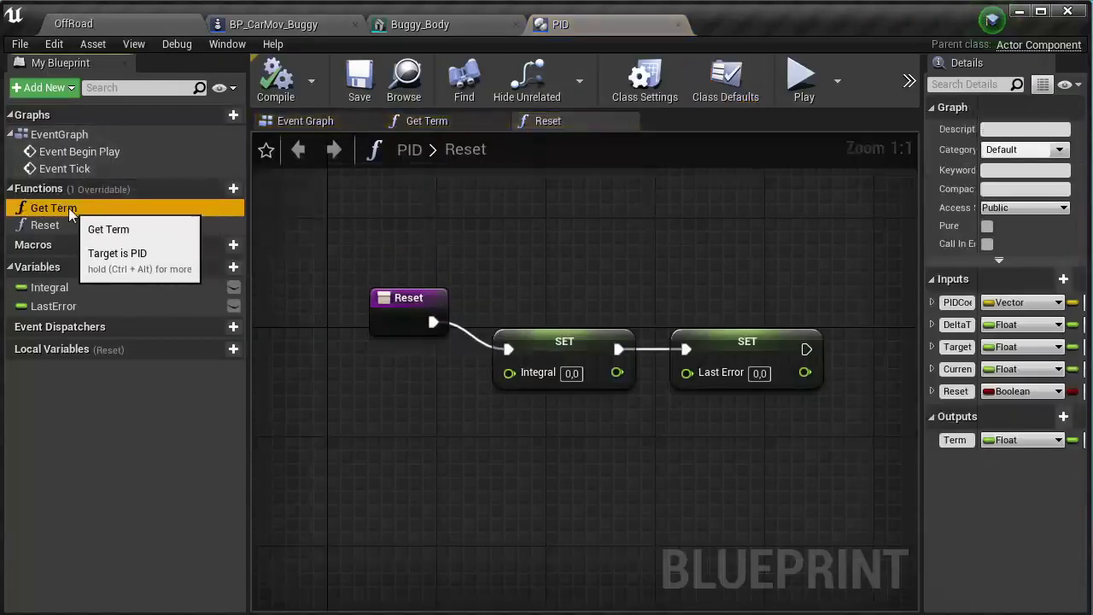
double_click(65, 208)
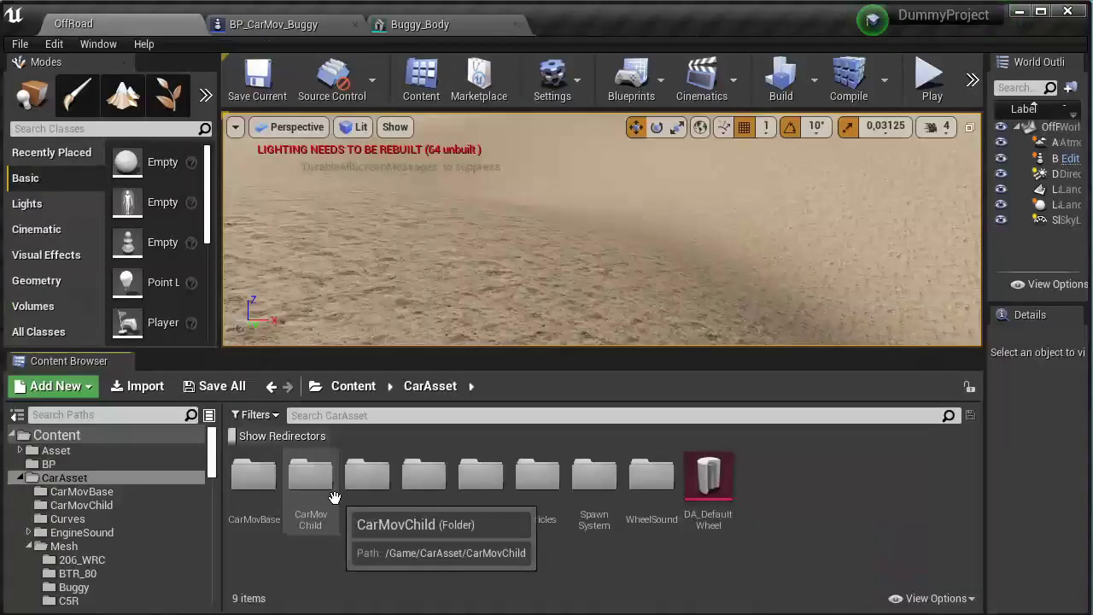
Step: Open BP_CarMovBase from the CarMovBase folder and enter its Rotation Alignment function
double_click(251, 478)
click(293, 482)
double_click(293, 483)
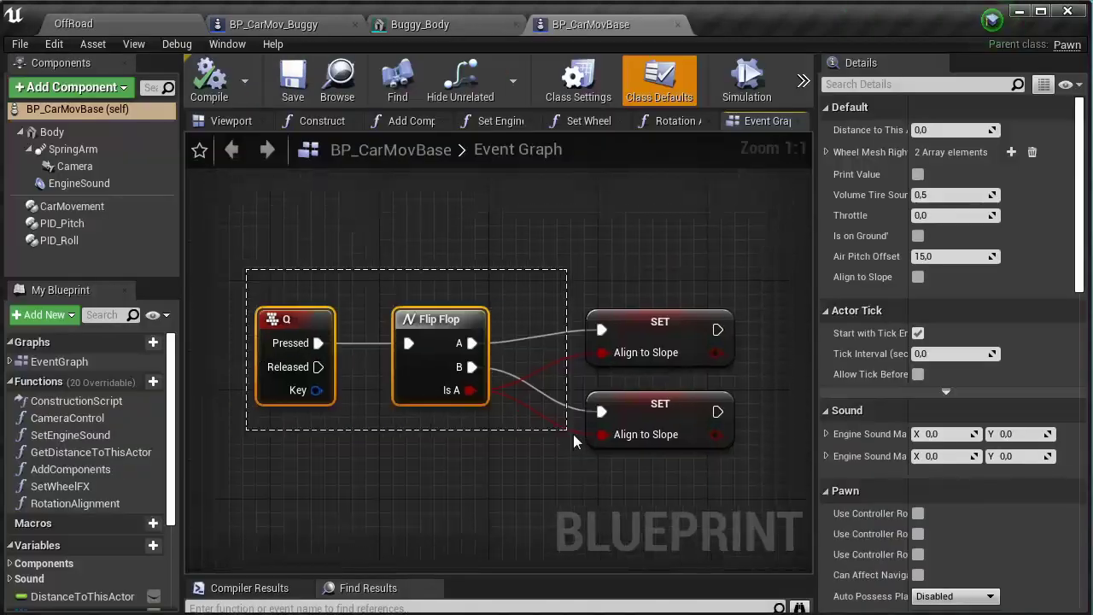
drag(573, 434, 573, 434)
click(638, 234)
scroll(621, 260, down, 3)
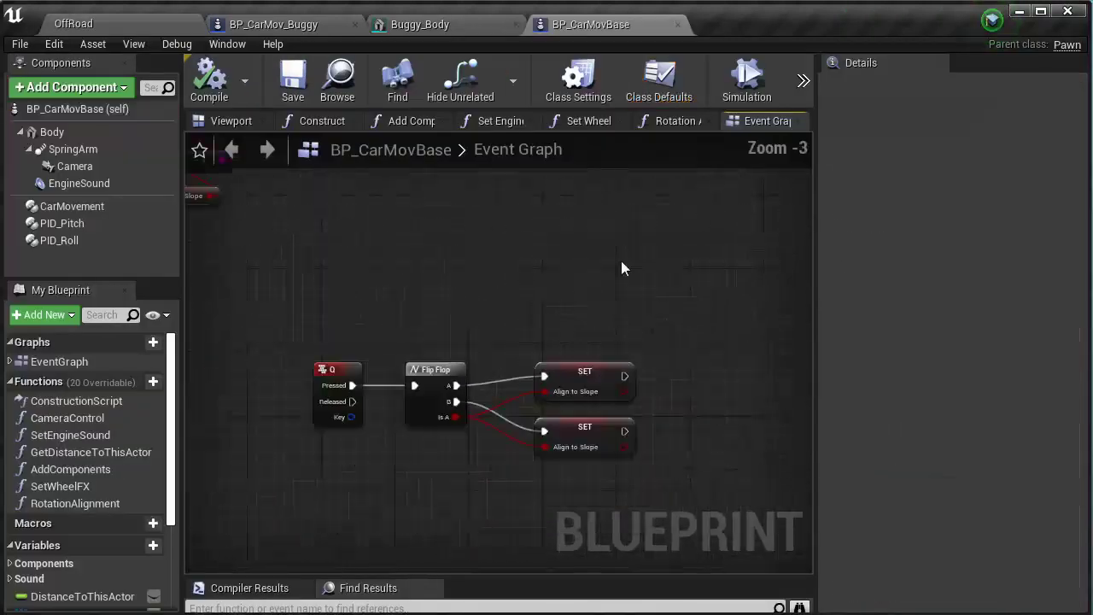
scroll(410, 392, up, 4)
click(414, 397)
mouse_move(615, 359)
right_down()
mouse_move(581, 384)
mouse_move(409, 429)
right_up()
click(534, 260)
right_drag(745, 271, 677, 293)
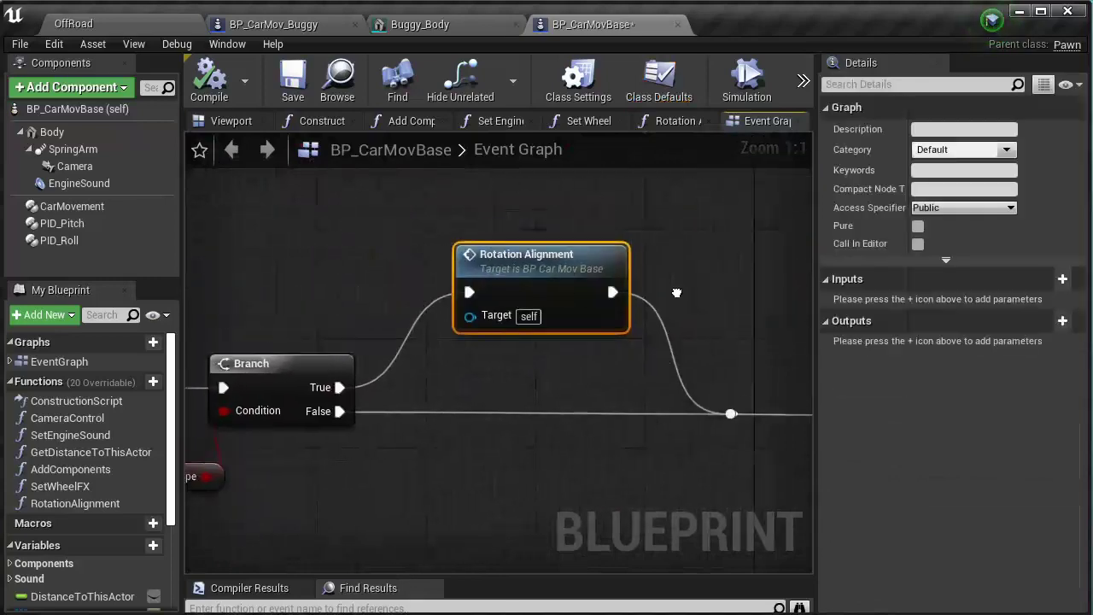
double_click(556, 259)
Step: Inspect the Get Term node fed by the PID Pitch variable
scroll(478, 264, down, 5)
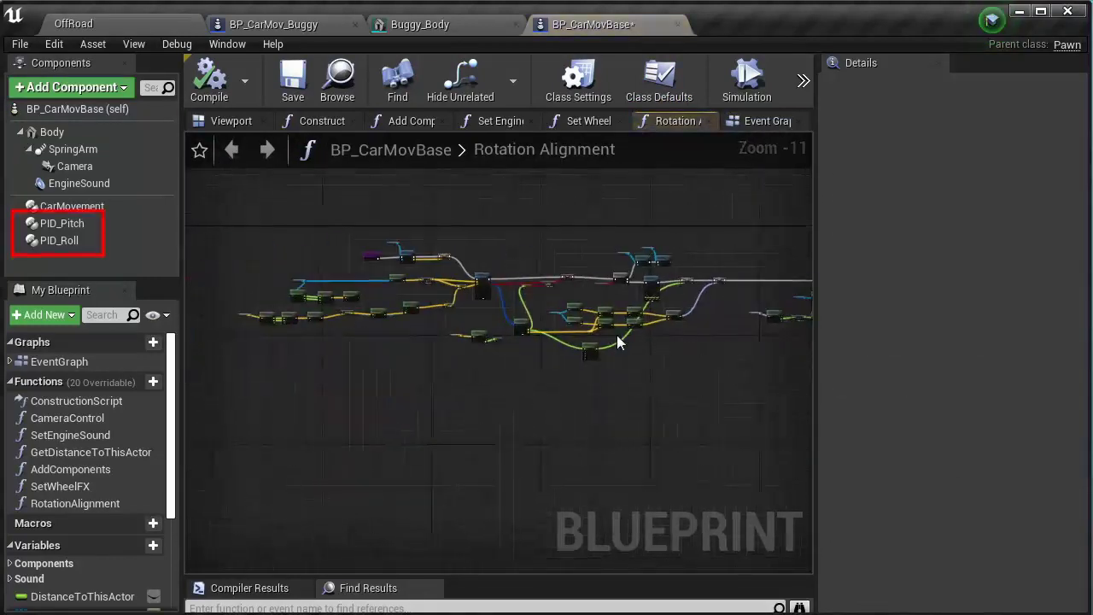
right_drag(619, 342, 390, 384)
scroll(526, 336, up, 8)
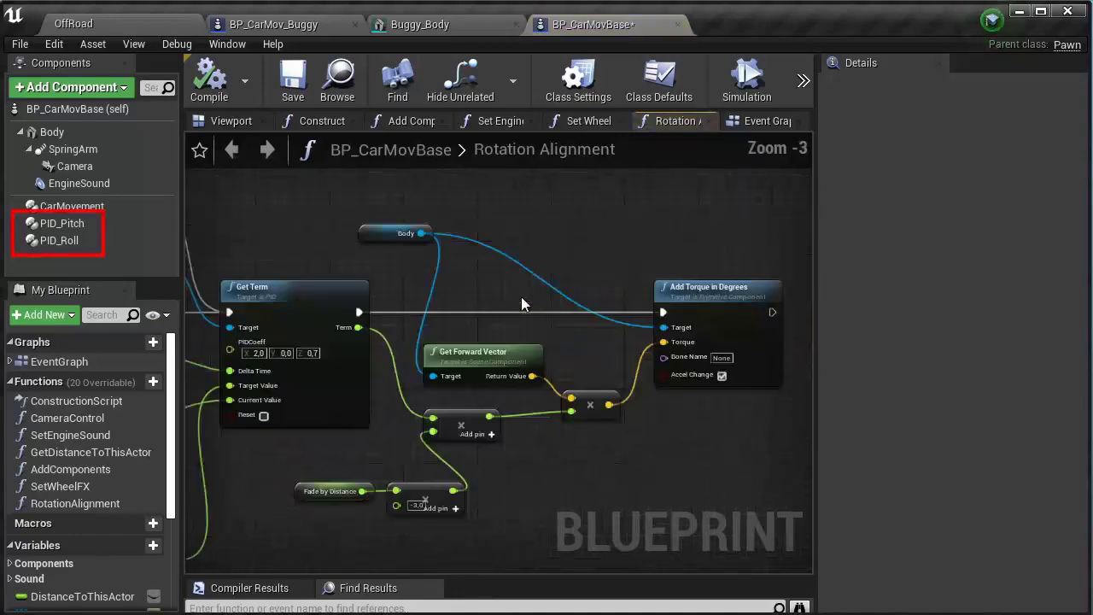
right_drag(562, 310, 607, 247)
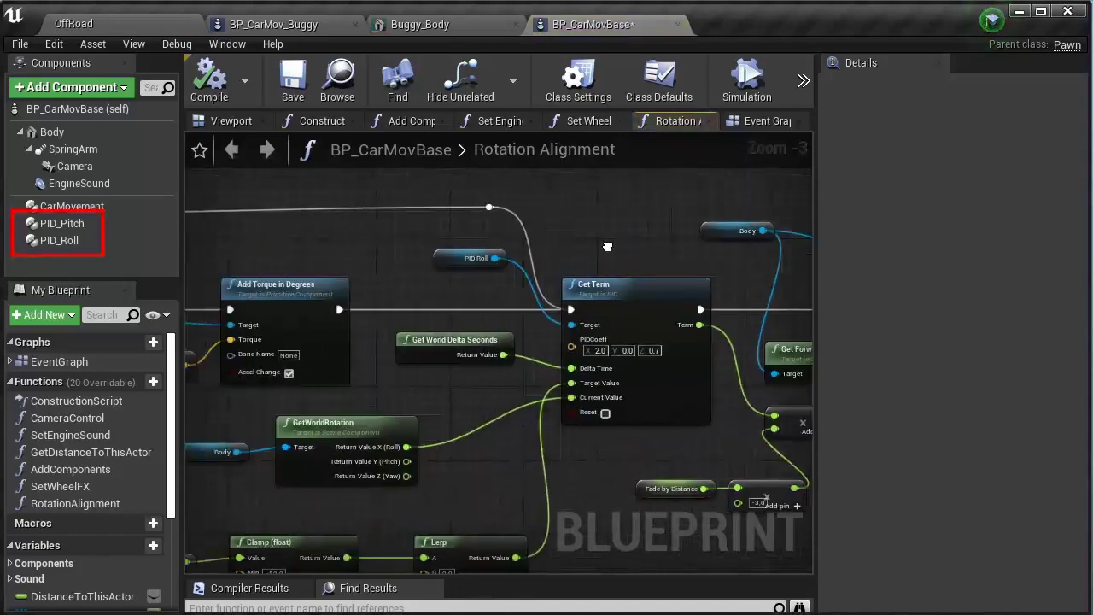
right_drag(383, 276, 529, 276)
scroll(529, 277, down, 2)
scroll(416, 302, up, 4)
right_drag(171, 282, 402, 275)
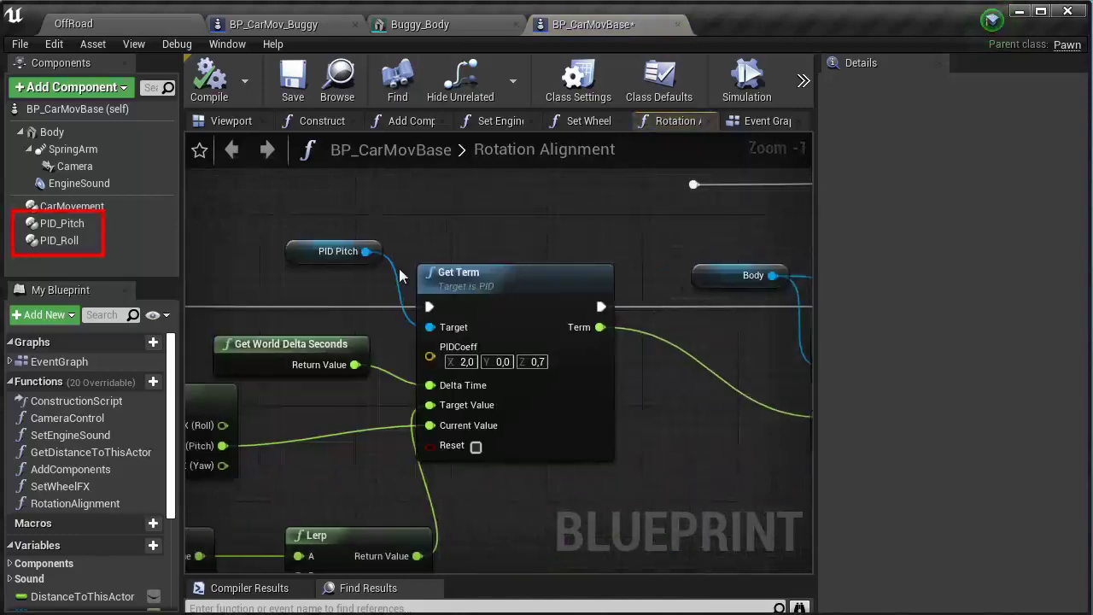
click(312, 255)
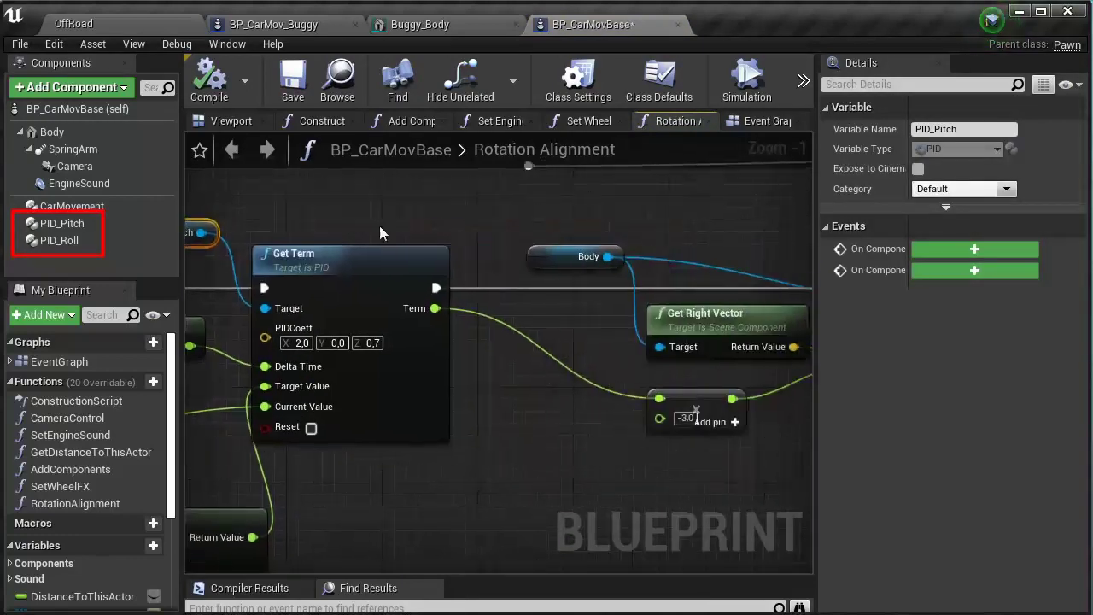
Step: Inspect the PID Roll variable and the Add Torque in Degrees node it drives
scroll(379, 225, down, 1)
mouse_move(379, 225)
right_down()
mouse_move(434, 251)
mouse_move(121, 251)
right_up()
scroll(434, 251, down, 2)
scroll(434, 251, up, 4)
click(431, 251)
scroll(411, 250, down, 2)
right_drag(548, 235, 444, 248)
scroll(535, 246, up, 2)
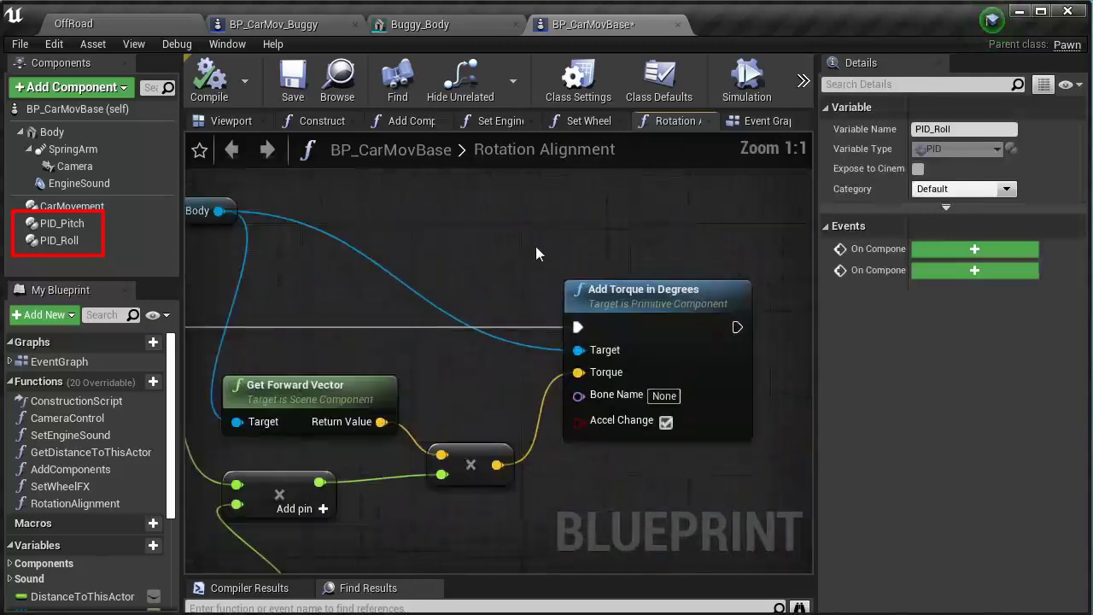
click(590, 295)
scroll(581, 290, down, 6)
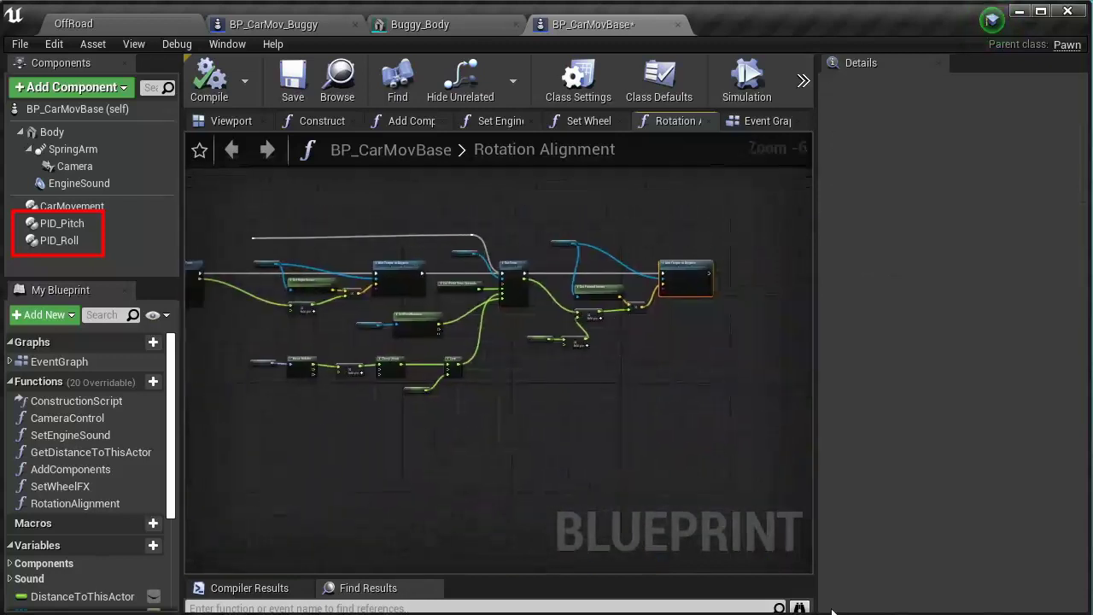
scroll(518, 414, down, 4)
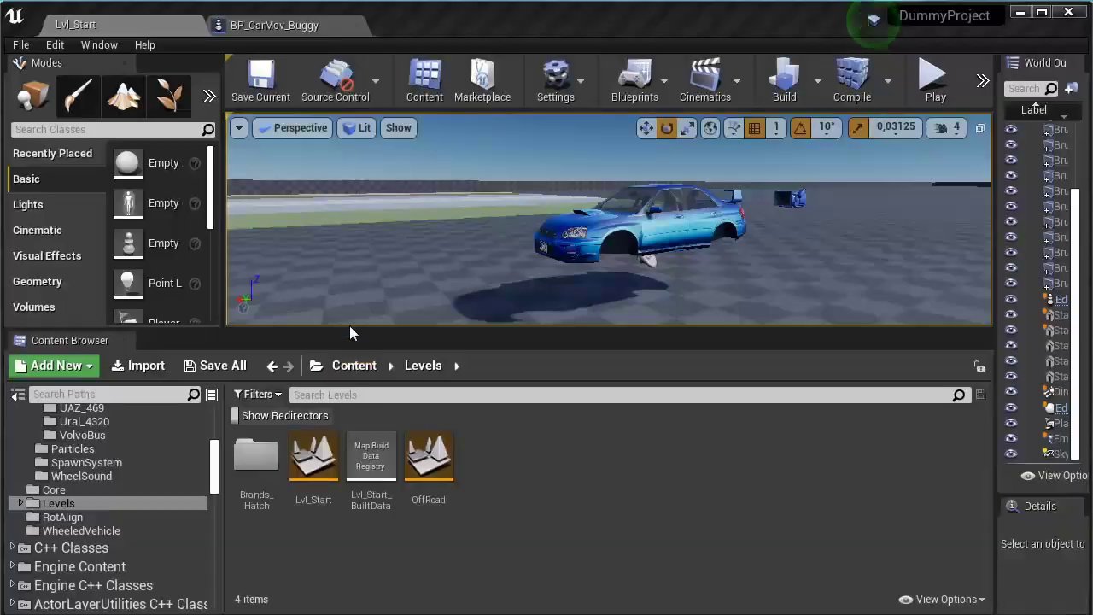
Step: Open the BP_CarMov_Impreza blueprint from CarAsset > CarMovChild
click(353, 366)
double_click(369, 487)
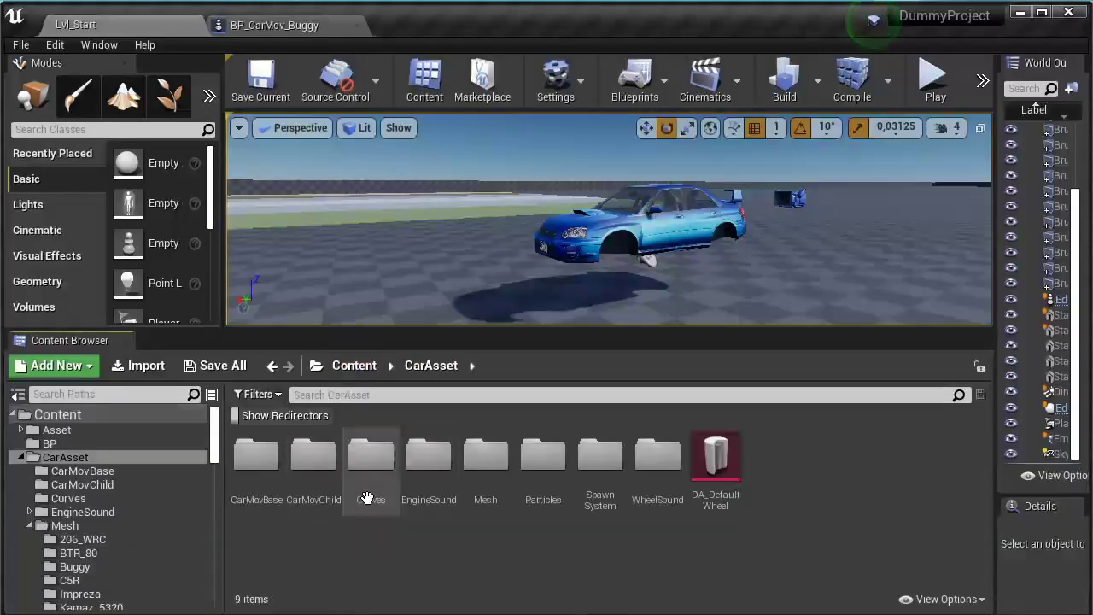
double_click(313, 457)
double_click(486, 453)
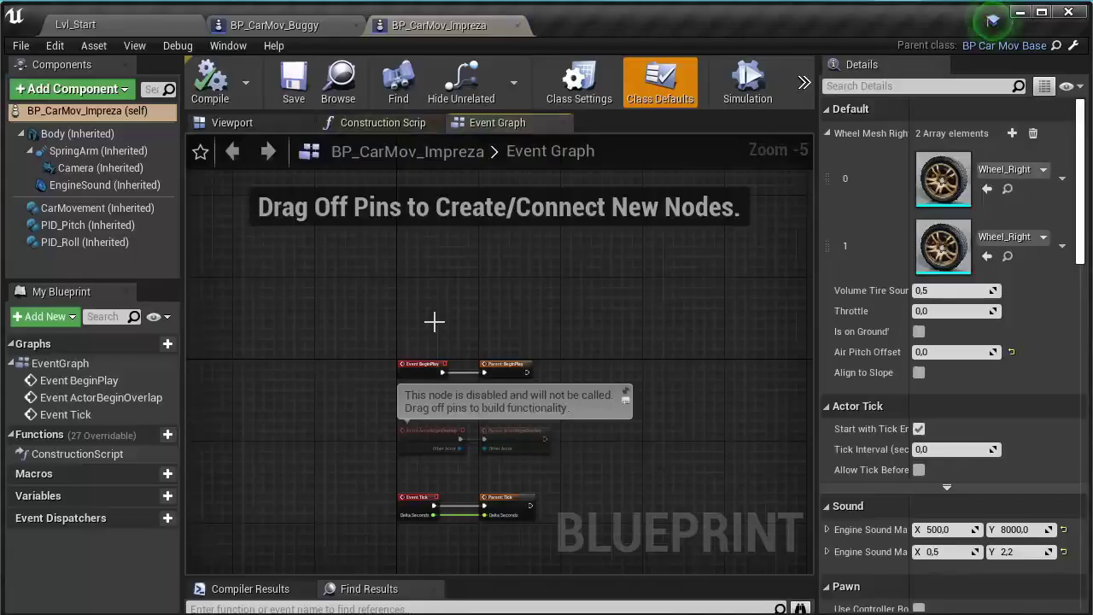
Step: Filter CarMovement properties for 'tire', set Long Force Method to Friction Torque, and save all
click(77, 209)
drag(818, 111, 698, 116)
click(730, 86)
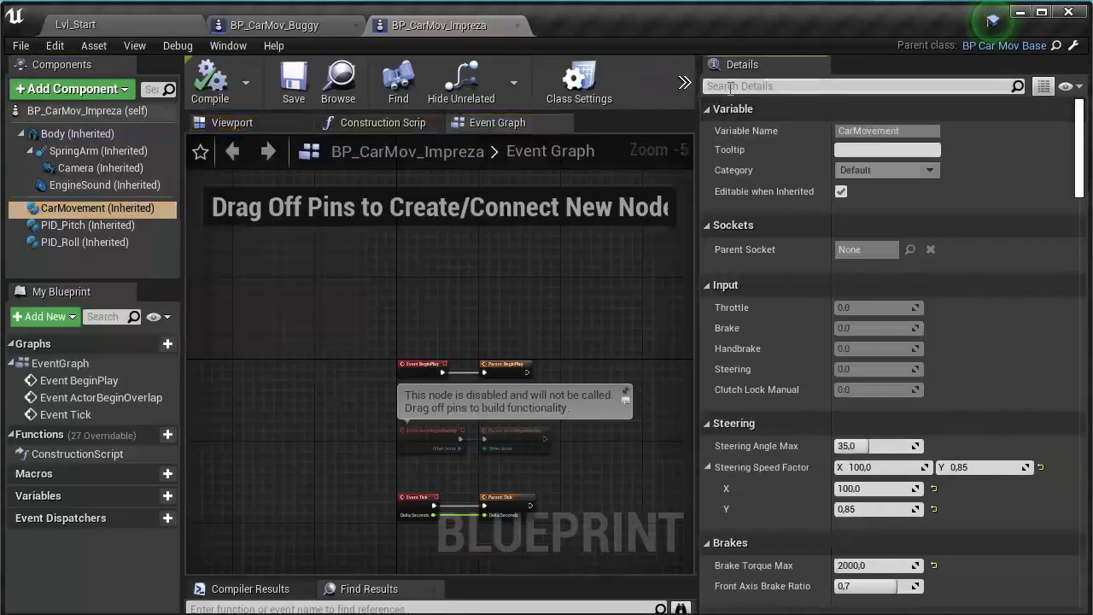
text(tire)
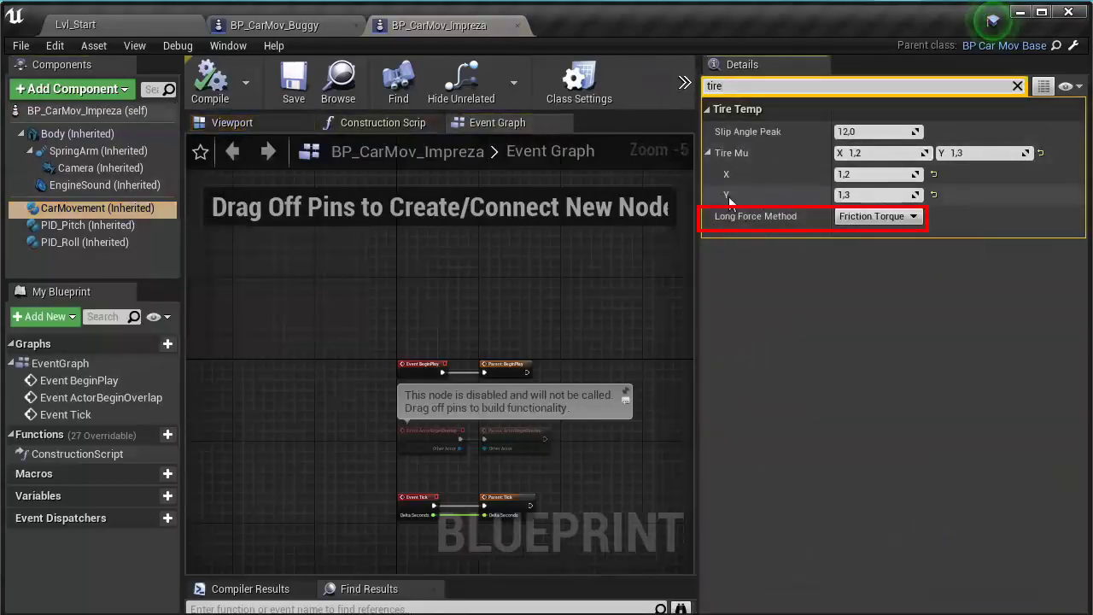
click(901, 219)
click(856, 242)
click(878, 217)
click(871, 230)
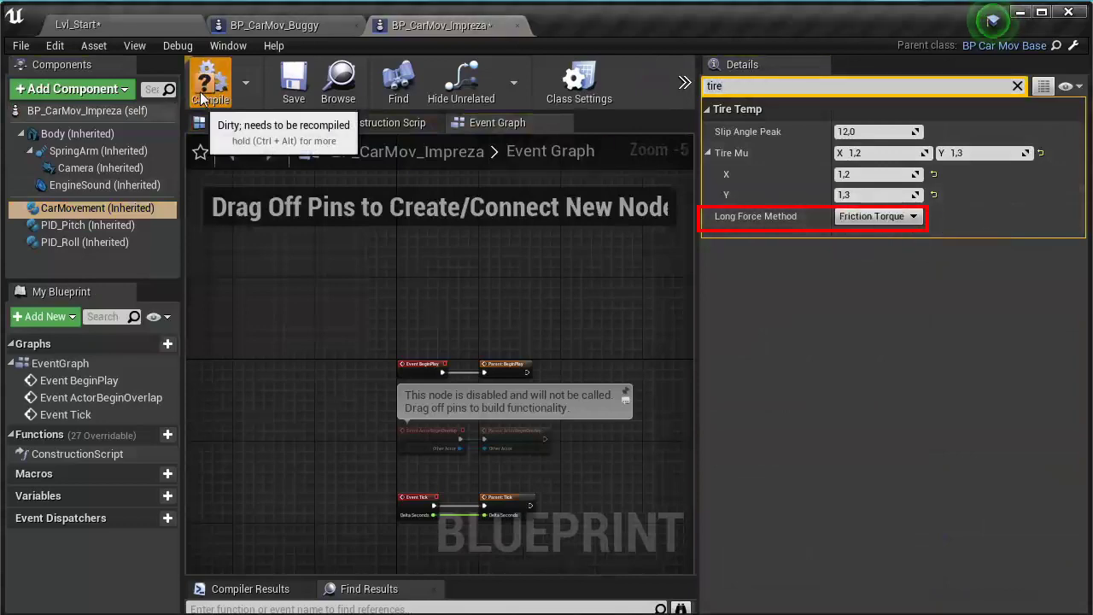
click(20, 45)
click(43, 139)
Step: Play Lvl_Start full screen, drive the Impreza forward while turning left, then stop
click(138, 25)
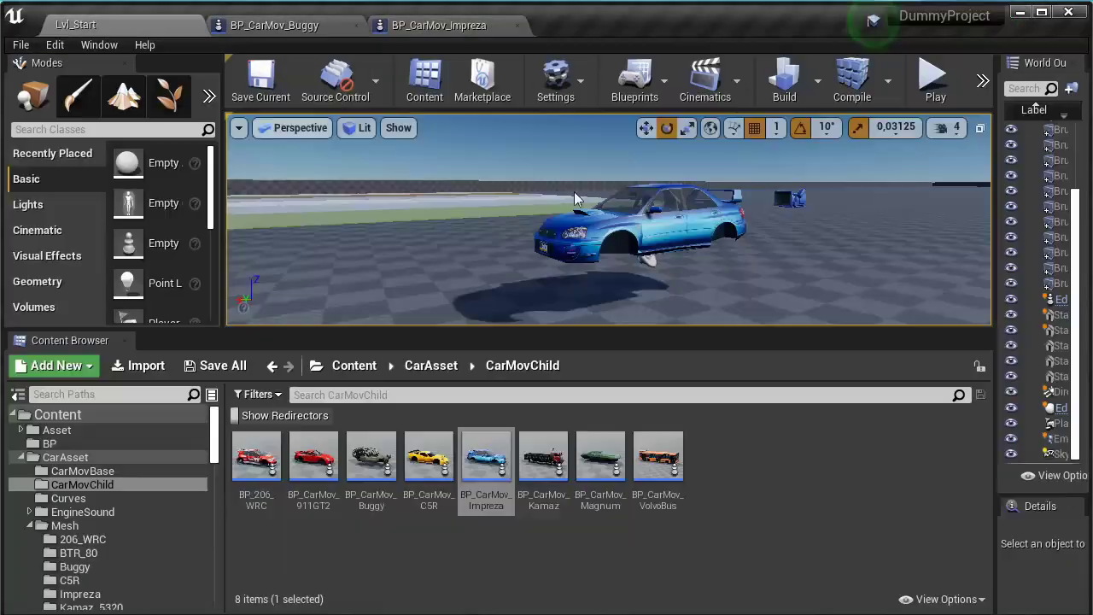
key(alt+p)
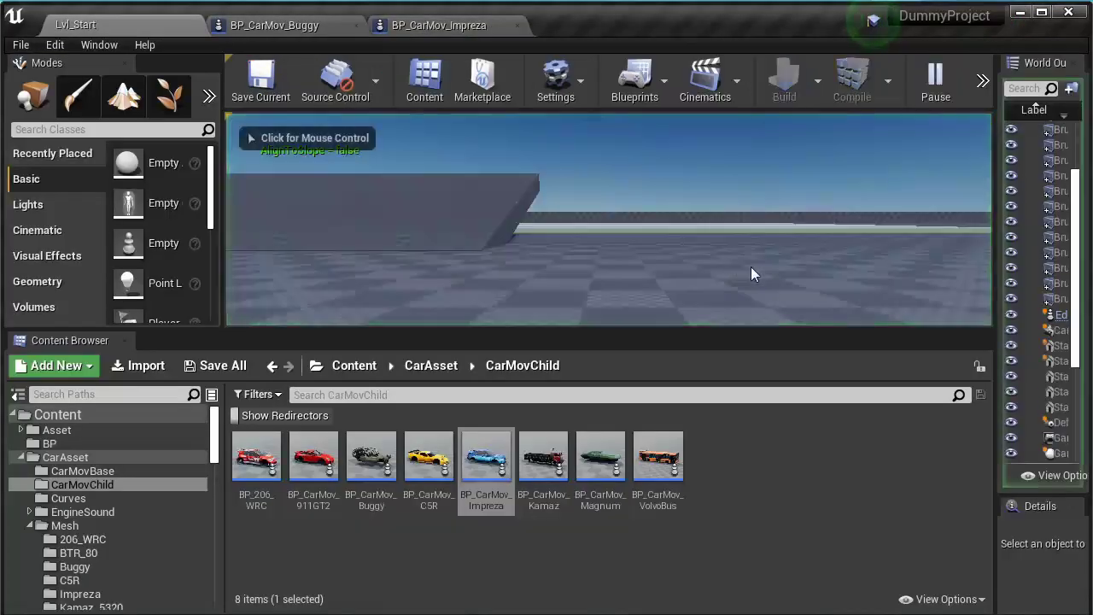
key(F11)
click(751, 266)
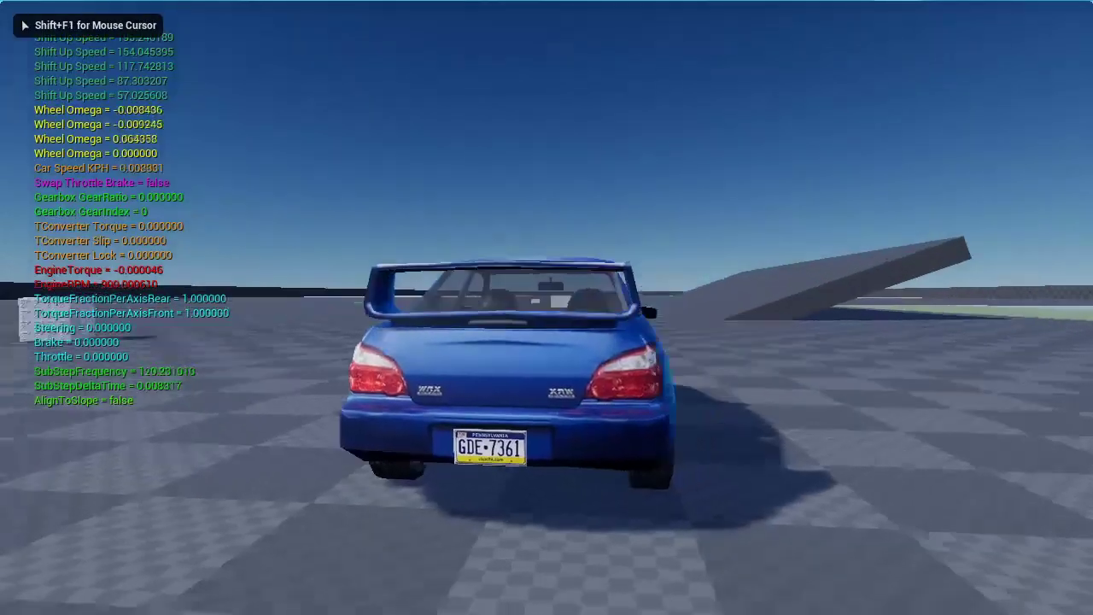
key(w)
key(a)
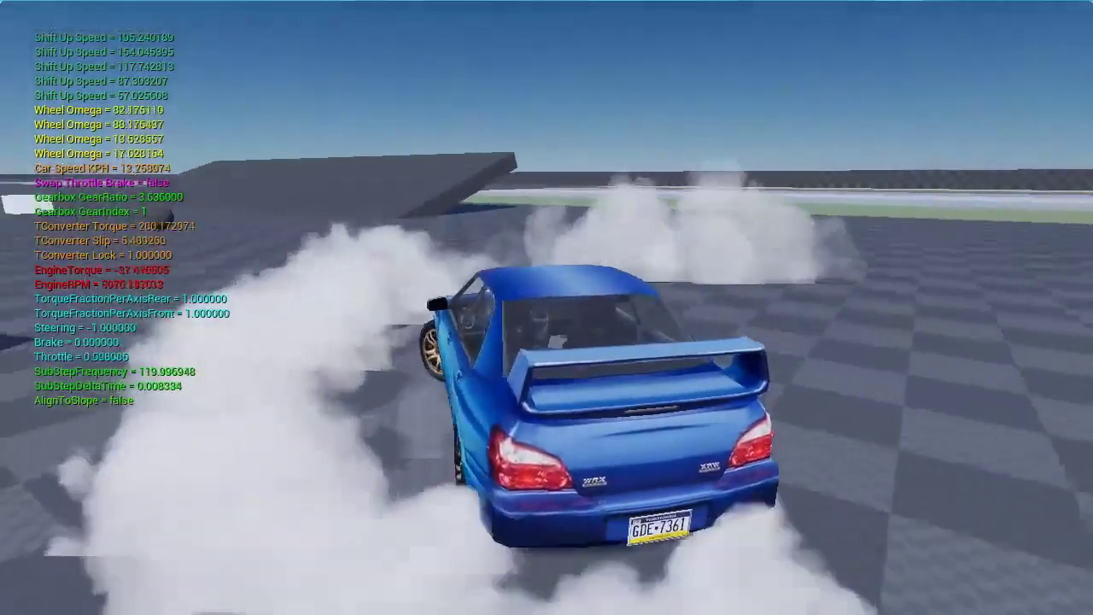
key(a)
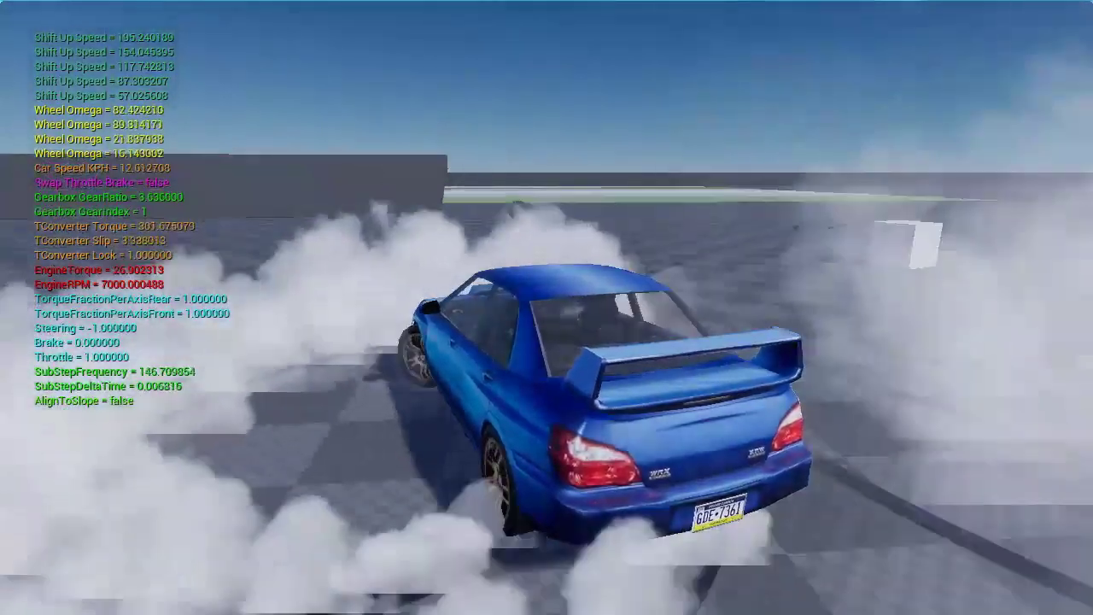
key(w)
key(w)
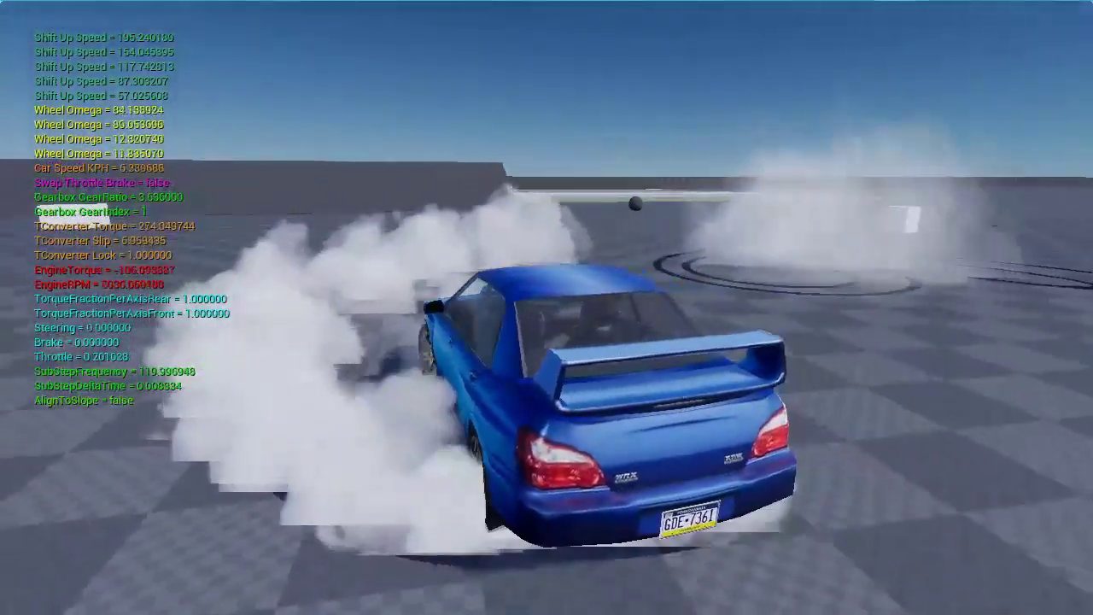
key(Escape)
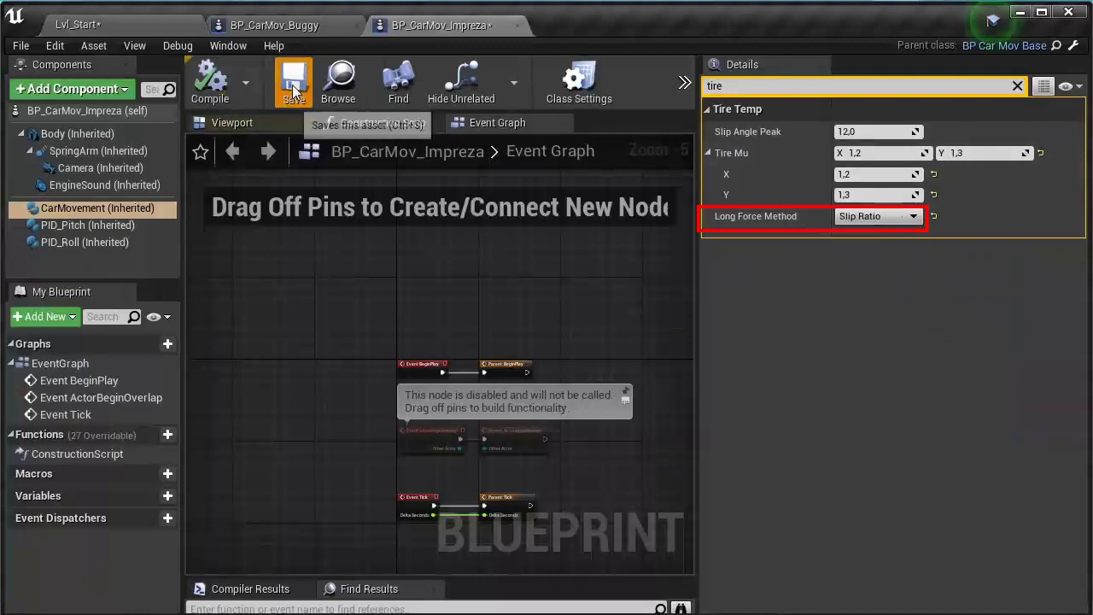
Step: Save all modified assets and go back to the Lvl_Start level
click(20, 45)
click(43, 111)
click(120, 23)
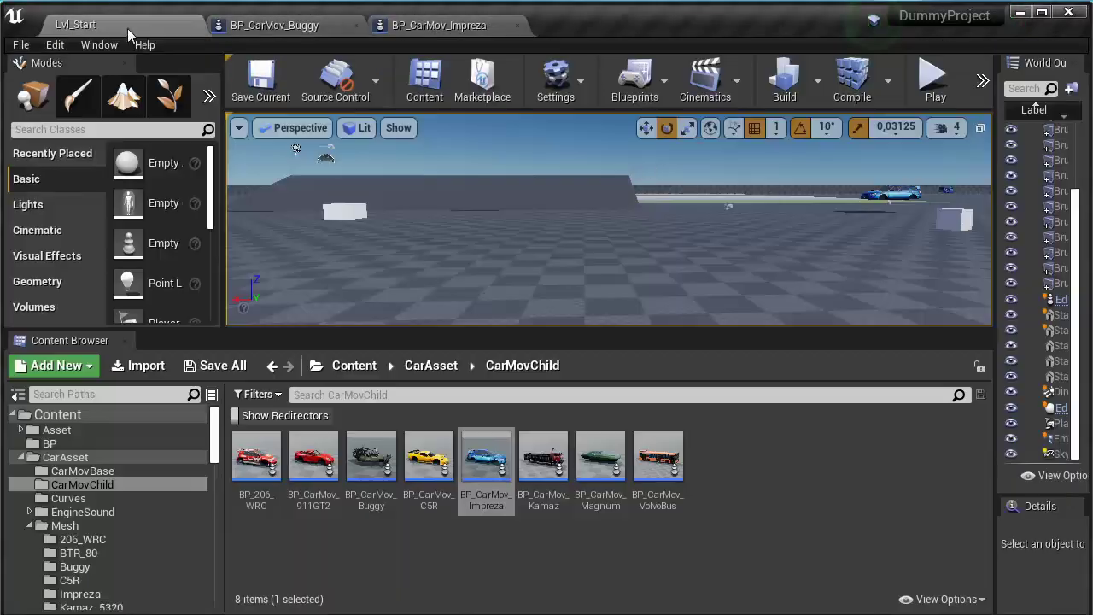
Step: Play full screen and drive the Impreza, spinning it left and right alternately
click(935, 81)
key(F11)
click(833, 201)
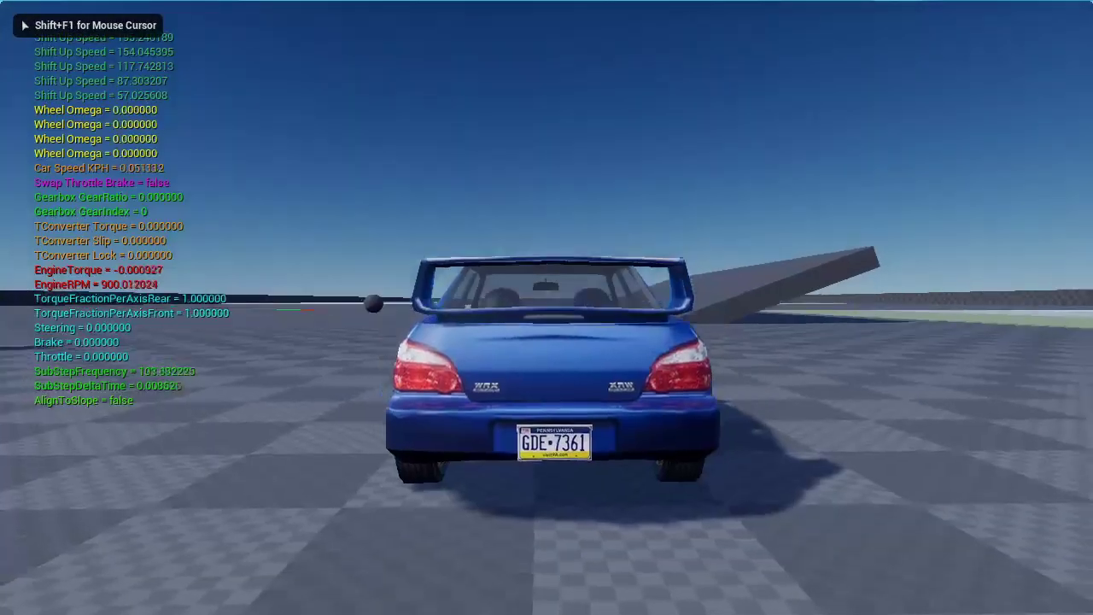
key(w)
key(a)
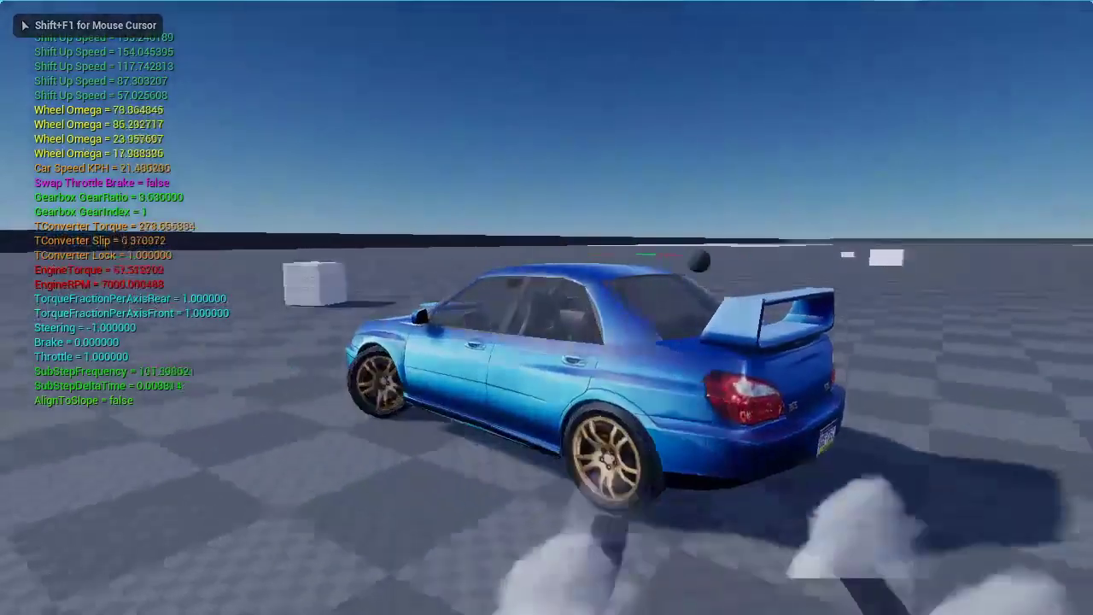
key(d)
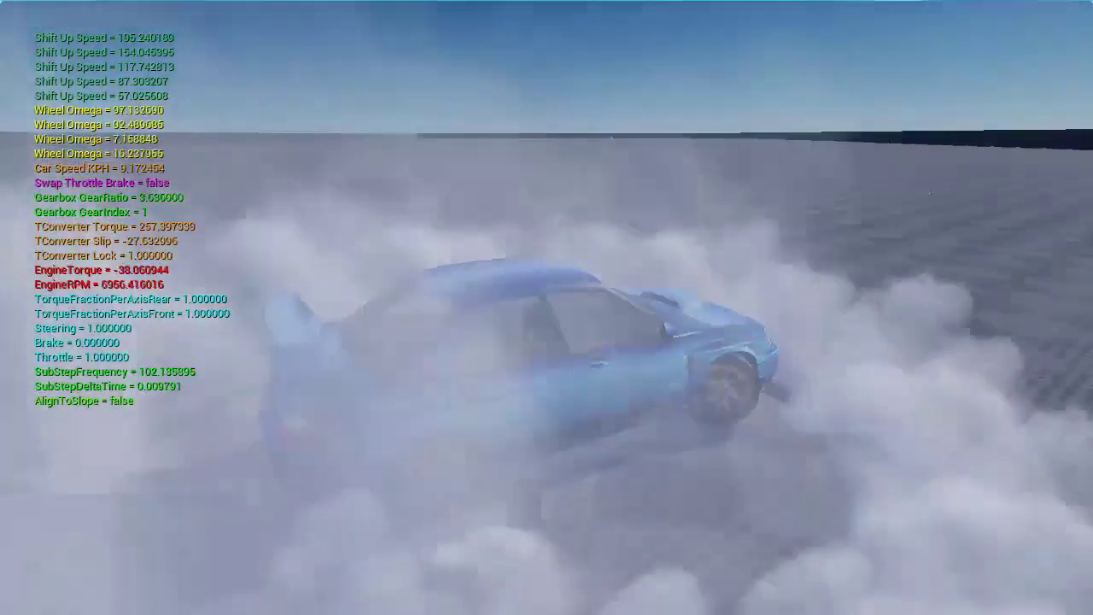
key(a)
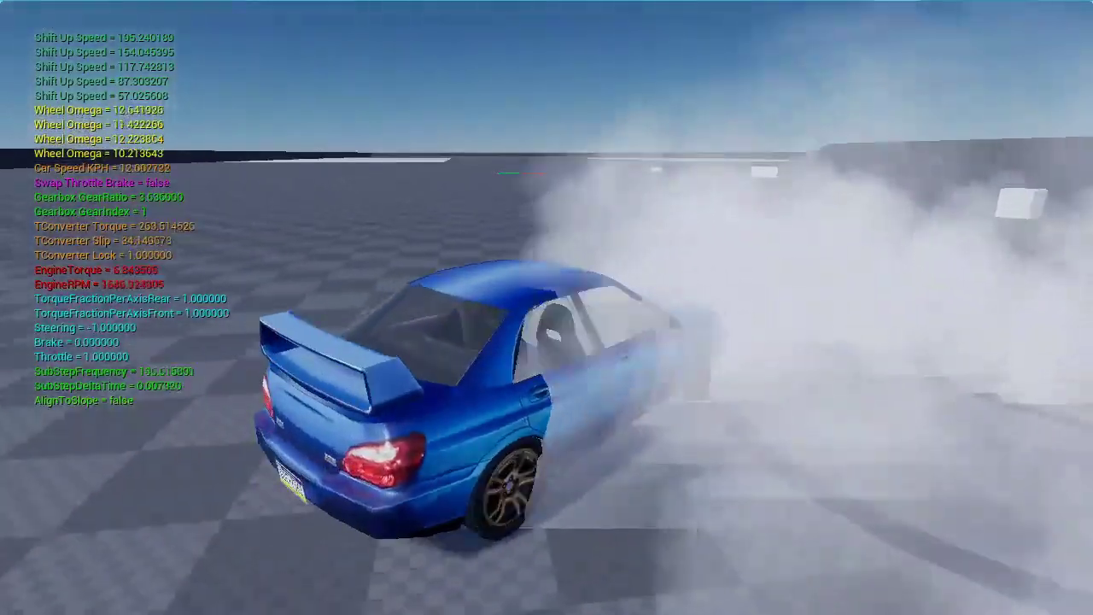
key(d)
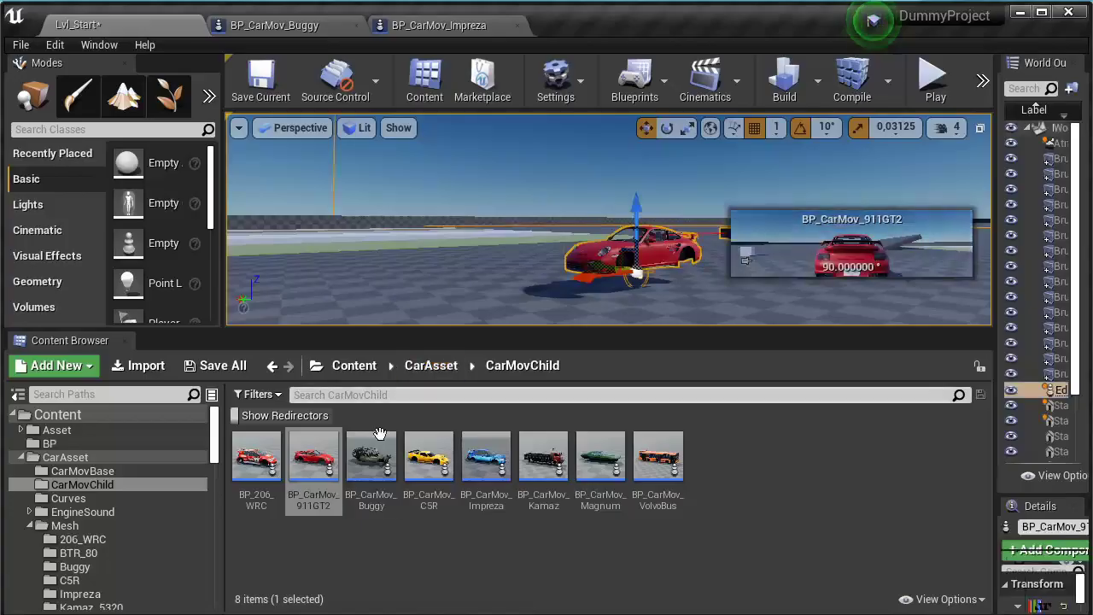
Step: Open BP_CarMov_911GT2 and close the Impreza blueprint
double_click(317, 466)
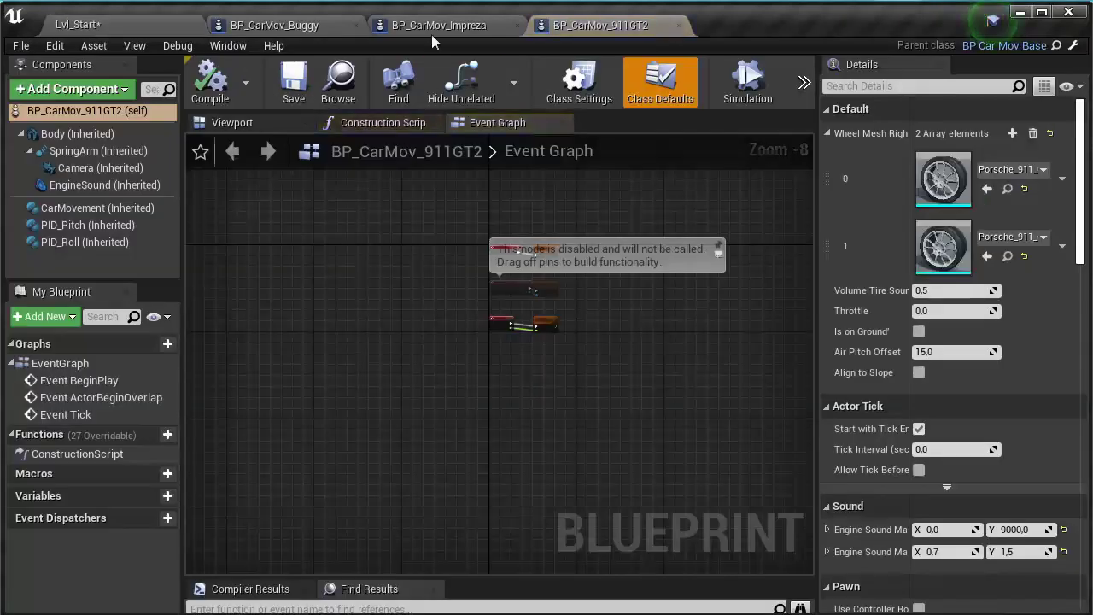
click(482, 30)
click(517, 25)
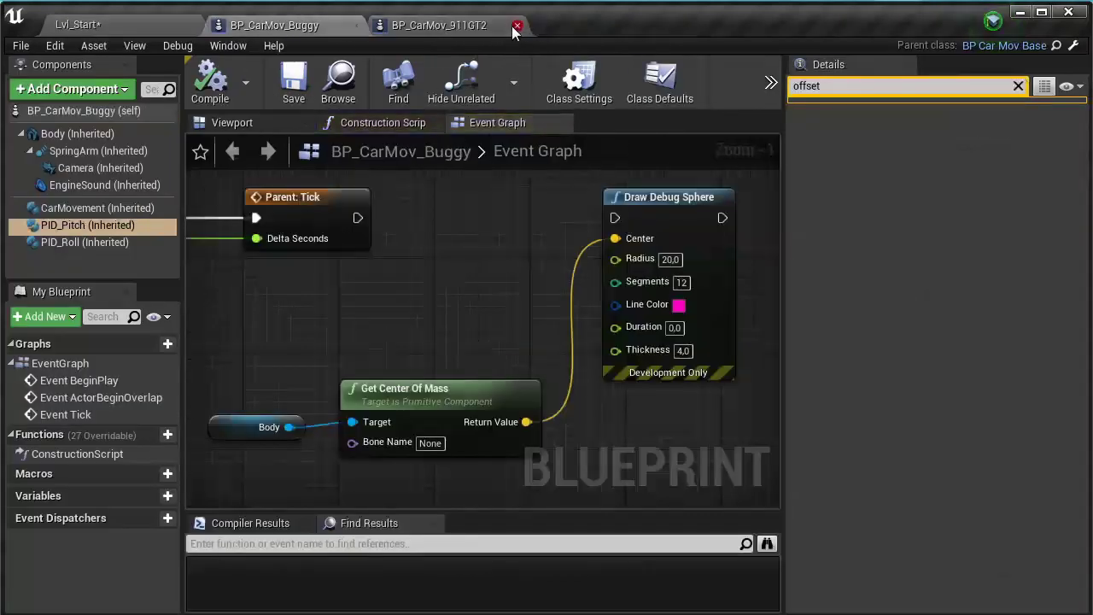
click(418, 30)
Step: Filter CarMovement properties for 'axis', set Car Axis 1 Diff Type to Open, and save
click(74, 208)
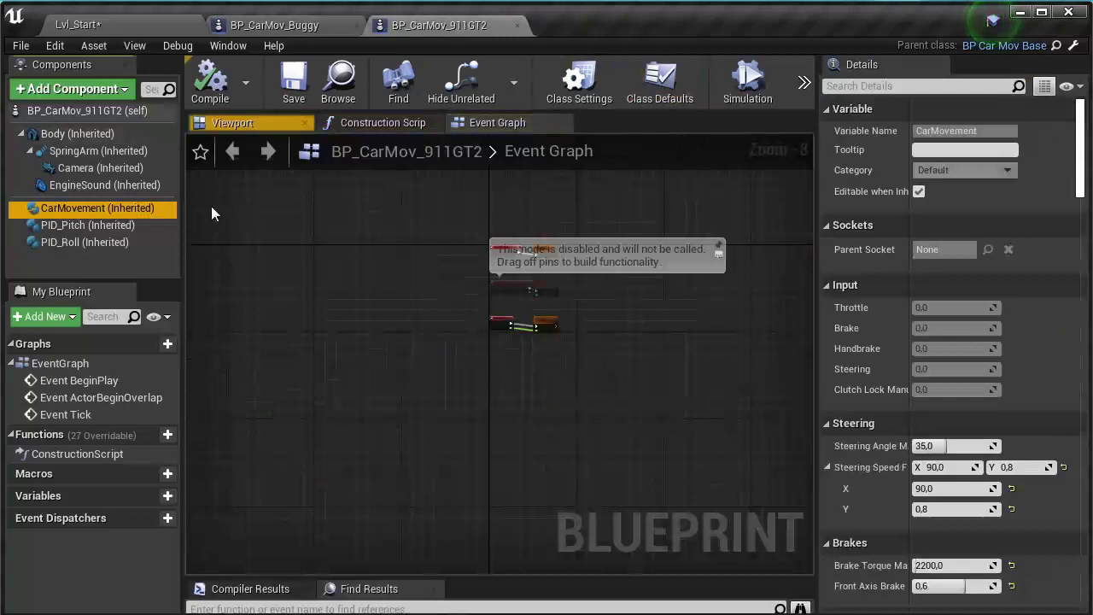
click(841, 87)
text(ax)
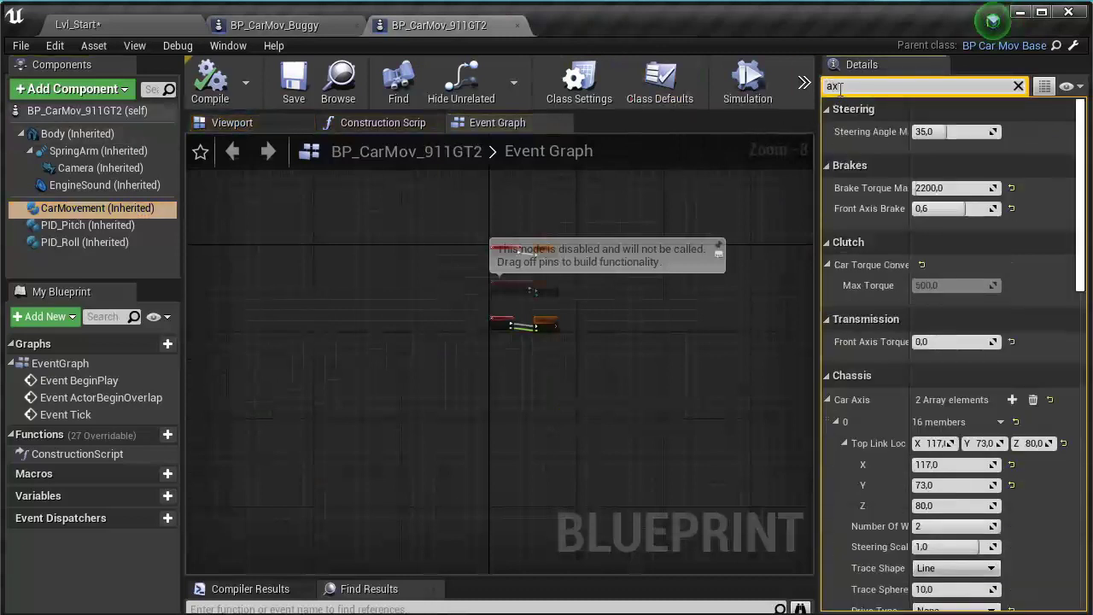
text(is)
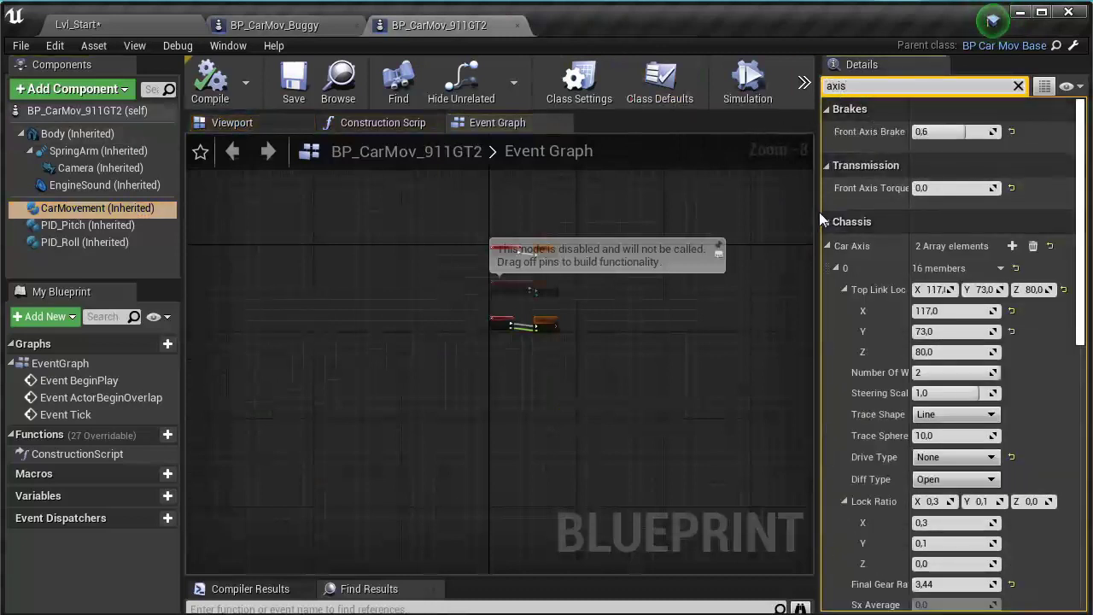
drag(821, 213, 600, 219)
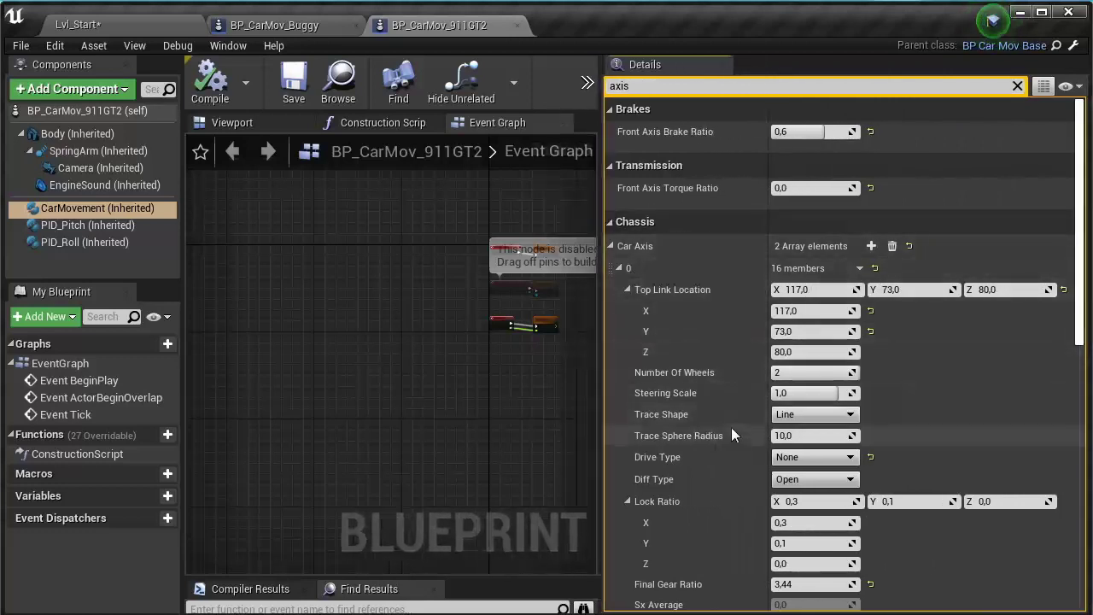
scroll(814, 488, down, 3)
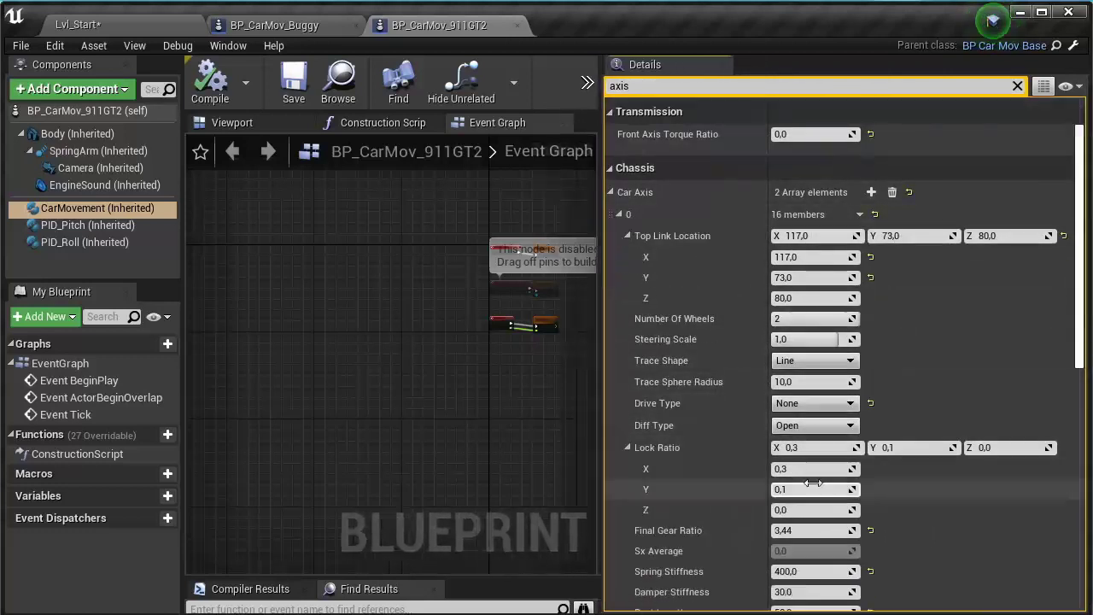
scroll(766, 425, down, 3)
scroll(766, 424, down, 5)
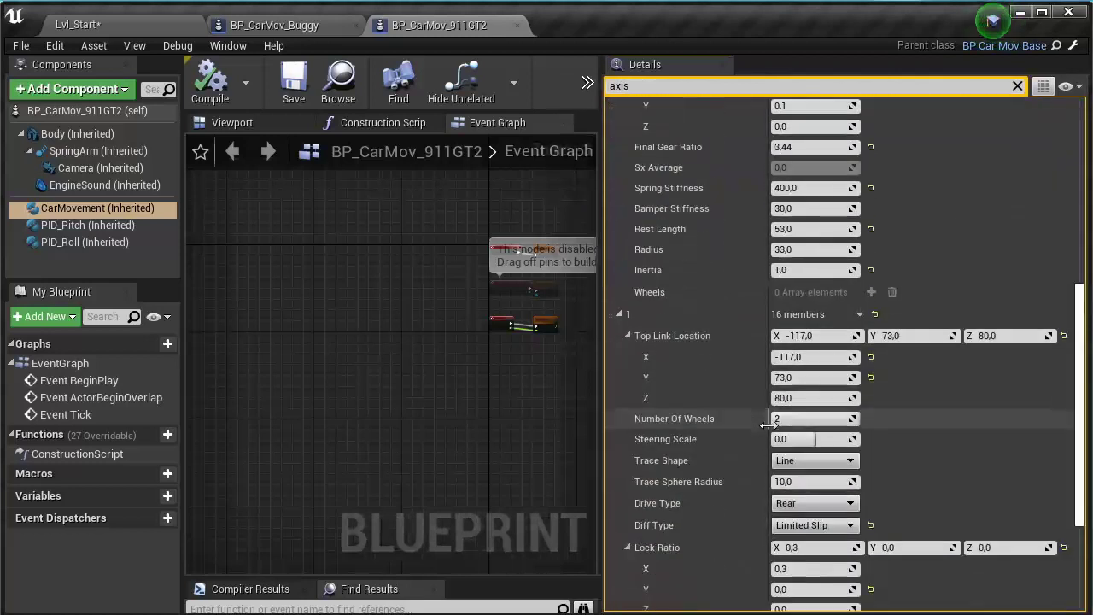
scroll(768, 430, down, 2)
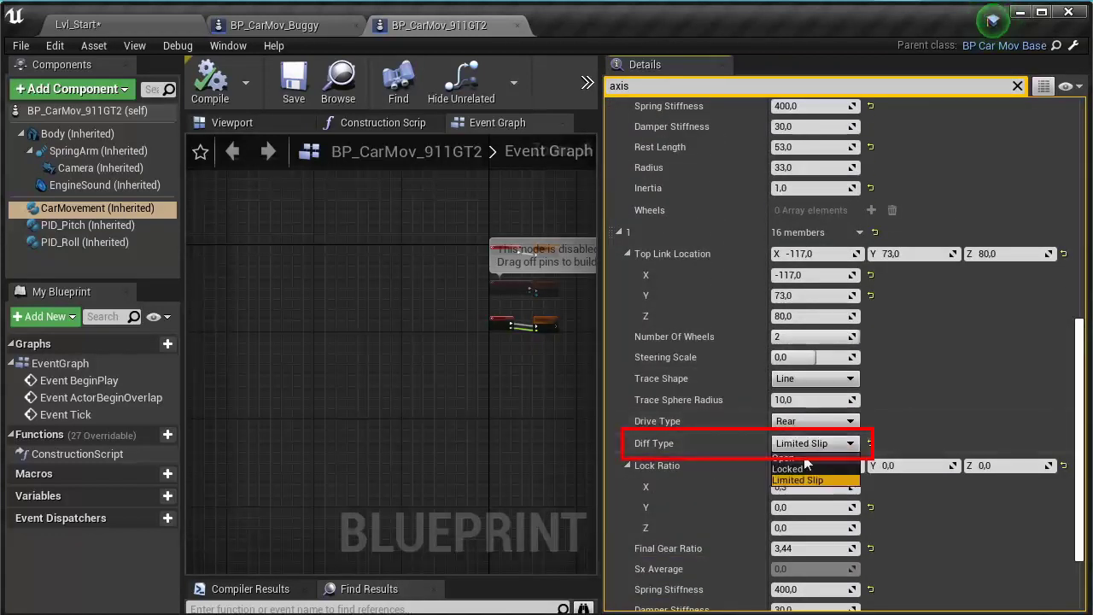
click(301, 106)
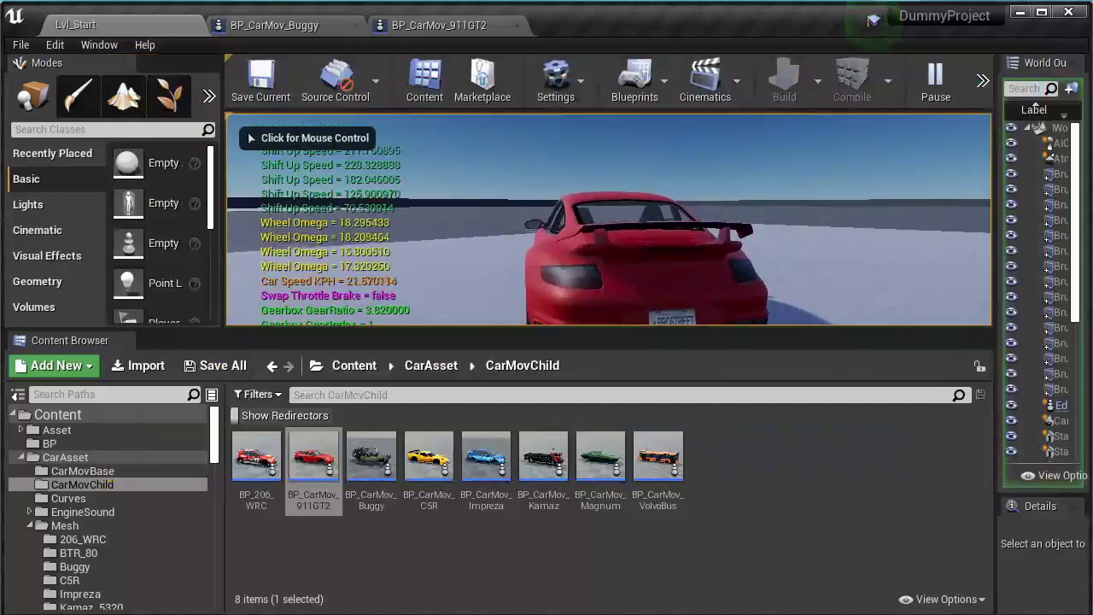
Step: Stop the test drive and return to the 911GT2 blueprint tab
key(Escape)
click(437, 24)
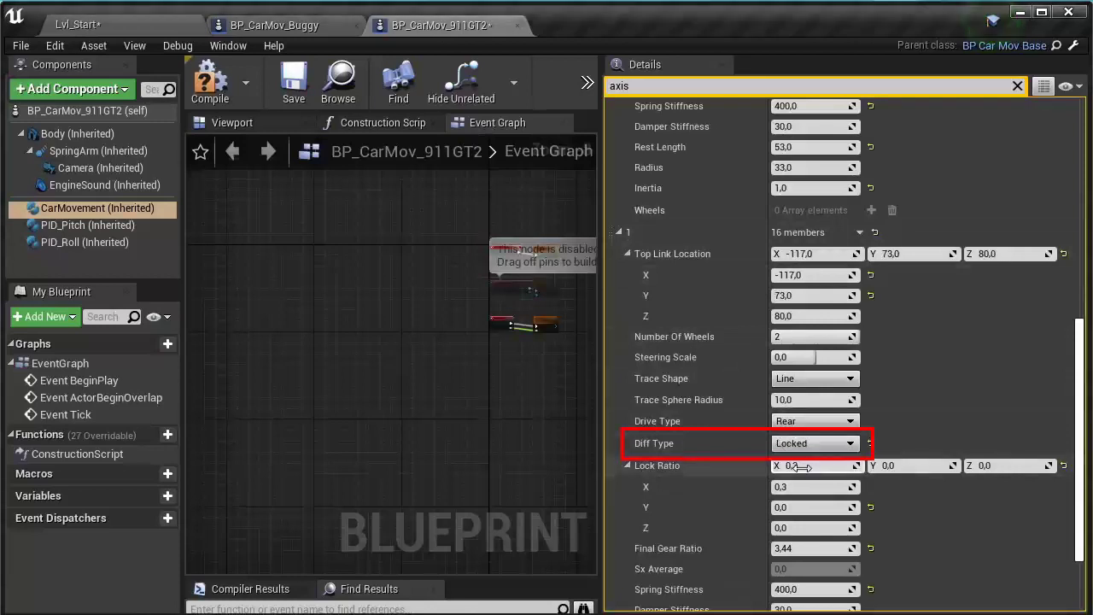
Step: Compile the 911GT2 with its Locked rear differential, then test-drive it
click(210, 100)
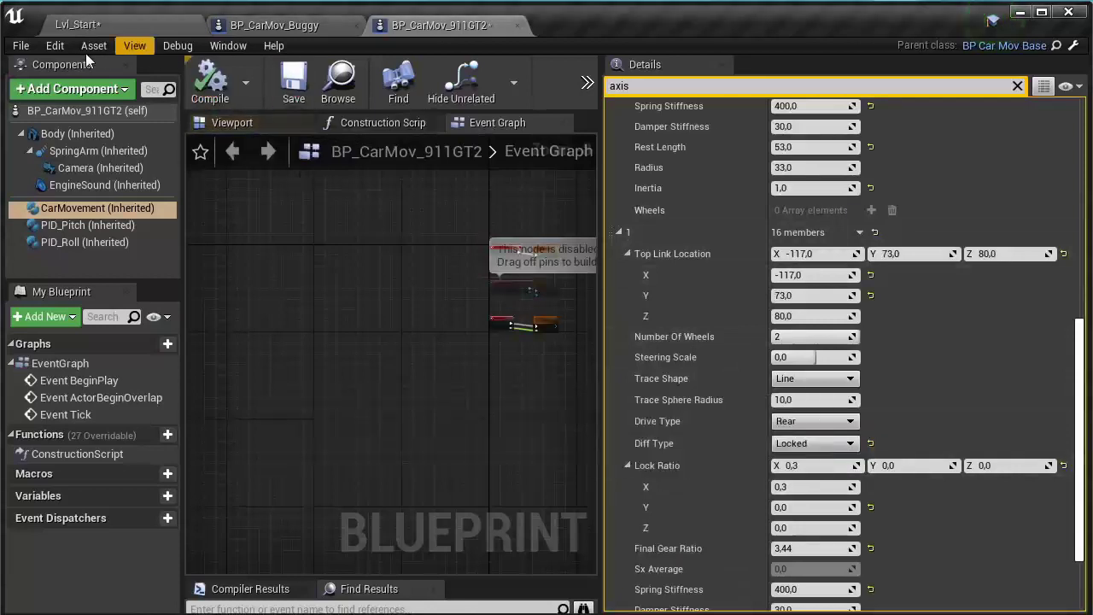
click(21, 46)
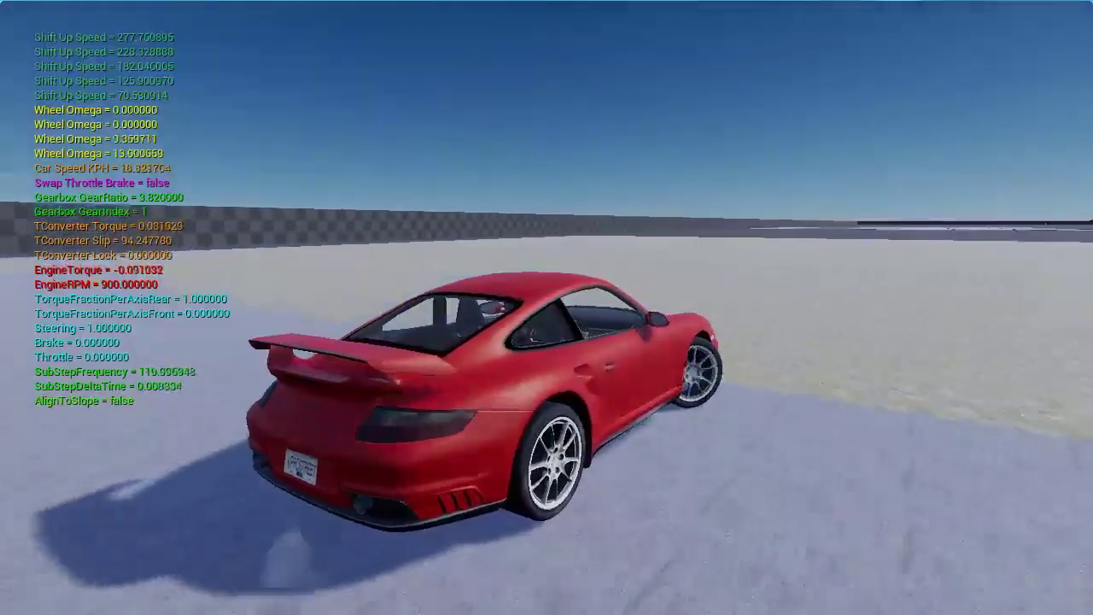
key(shift+F1)
Step: Stop play and set the 911GT2 rear differential to Limited Slip with Lock Ratio Y 0.1
key(Escape)
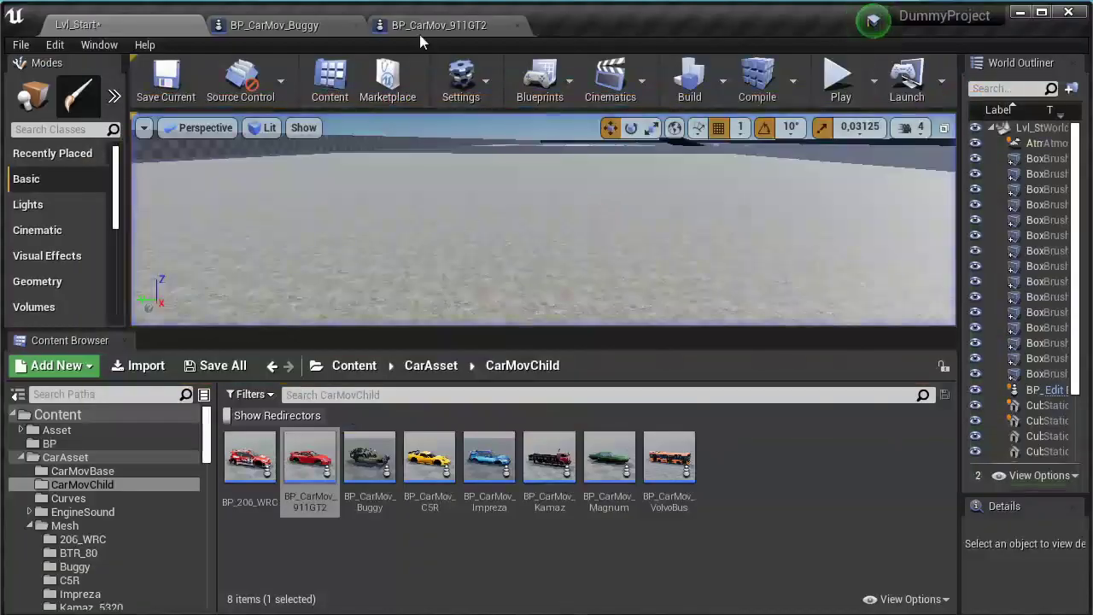
click(425, 26)
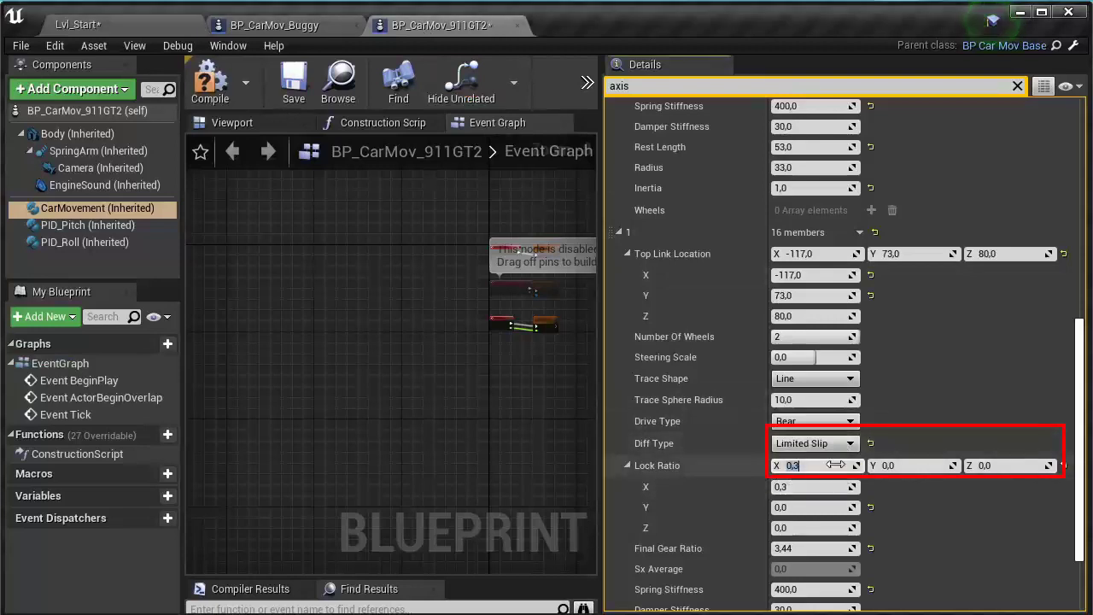
scroll(830, 455, down, 3)
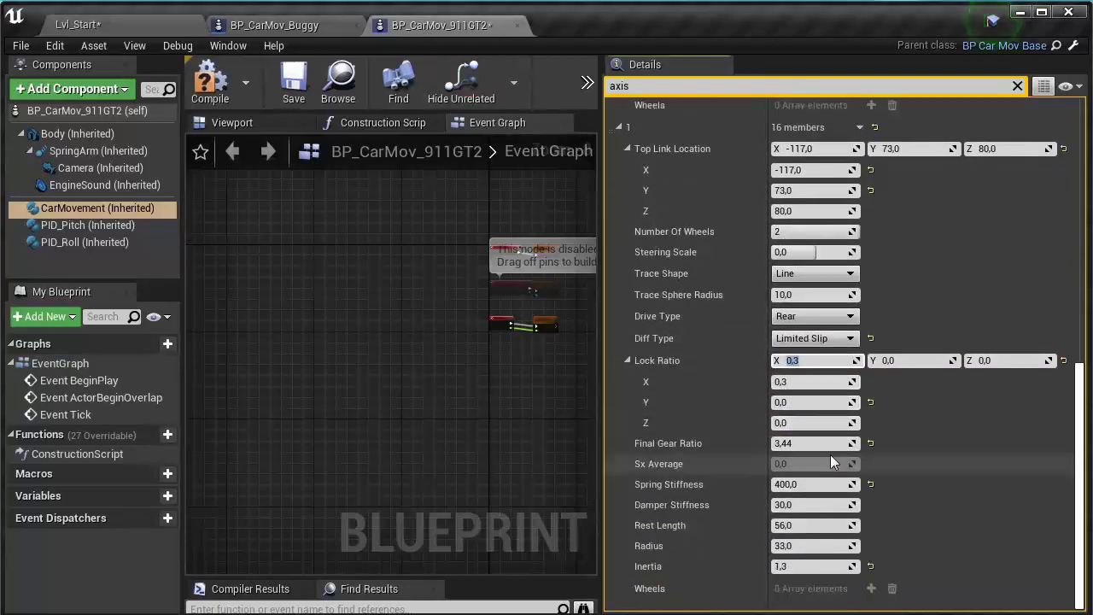
scroll(830, 455, up, 4)
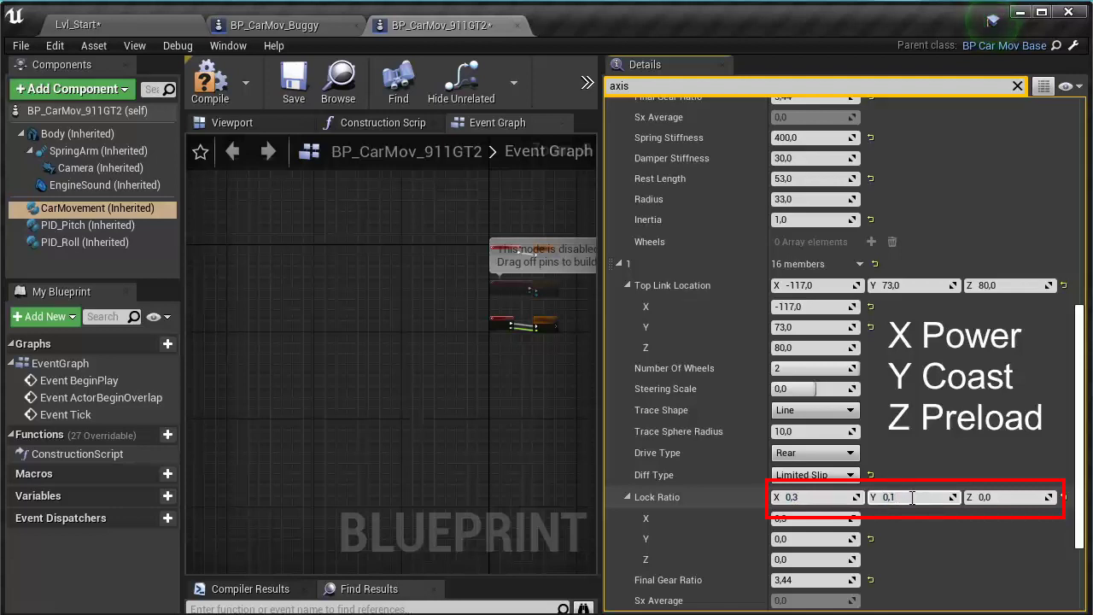
Step: Compile and save the 911GT2, save all assets, and return to Lvl_Start
click(211, 102)
click(293, 86)
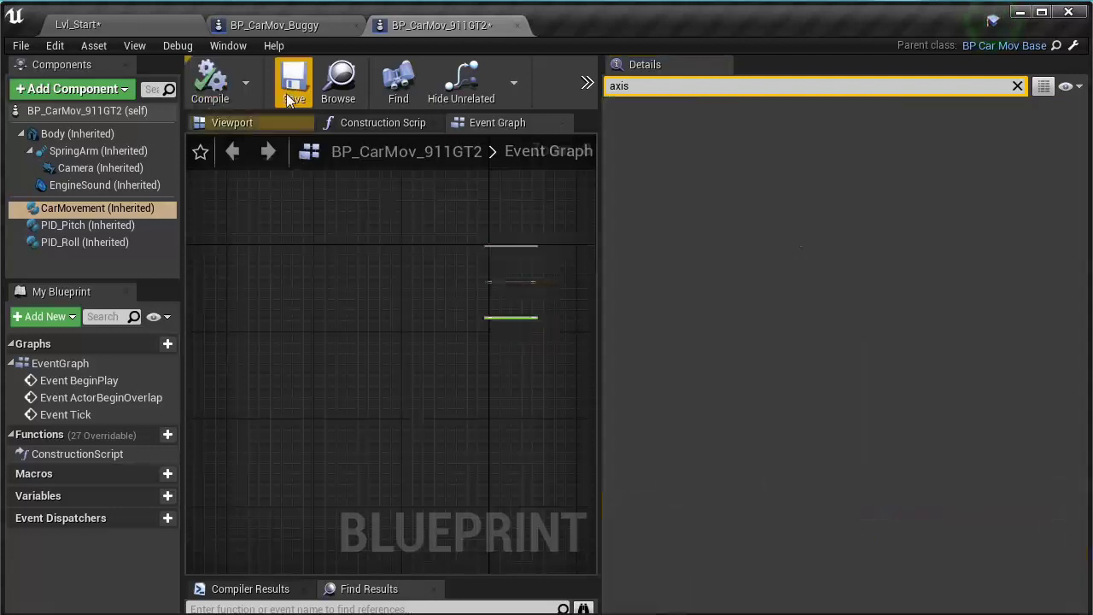
click(21, 46)
click(55, 139)
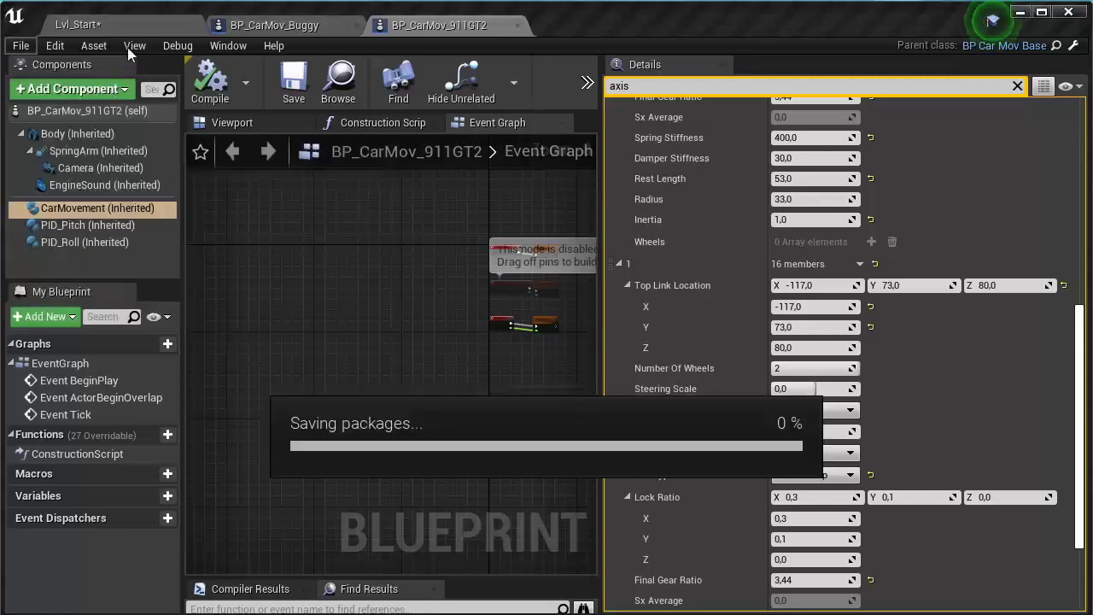
click(139, 26)
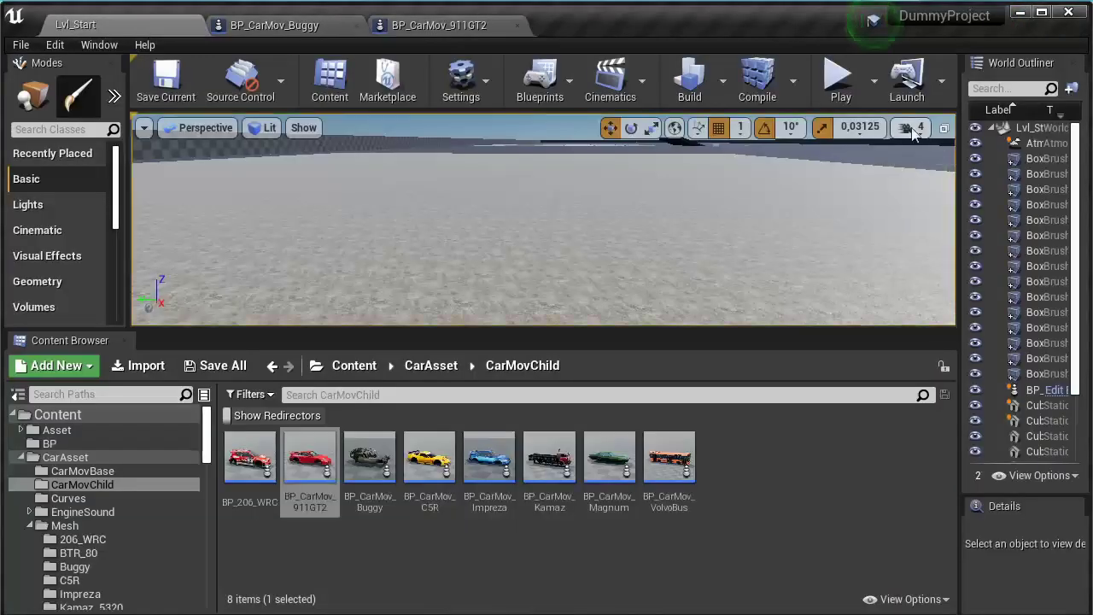
Step: Play the level and drive the limited-slip 911GT2, steering right then left, then stop
click(841, 81)
click(747, 227)
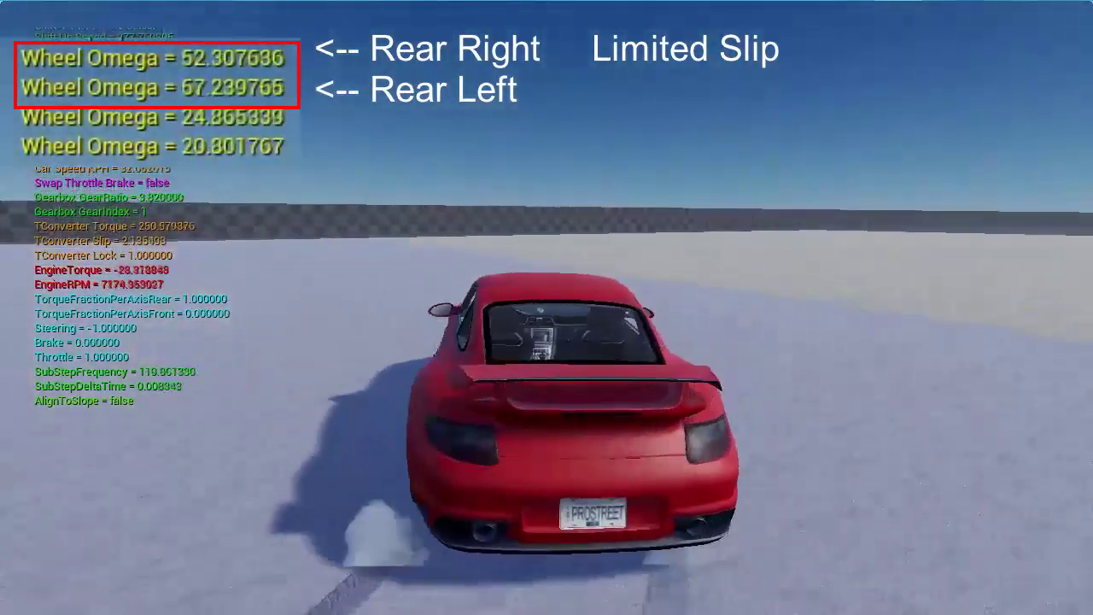
key(d)
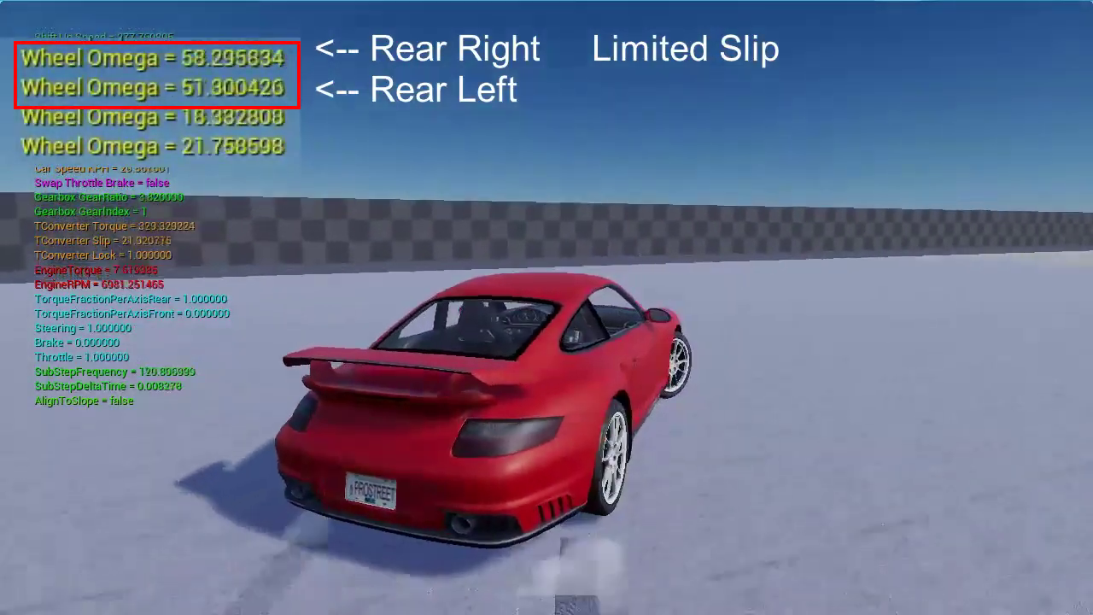
key(a)
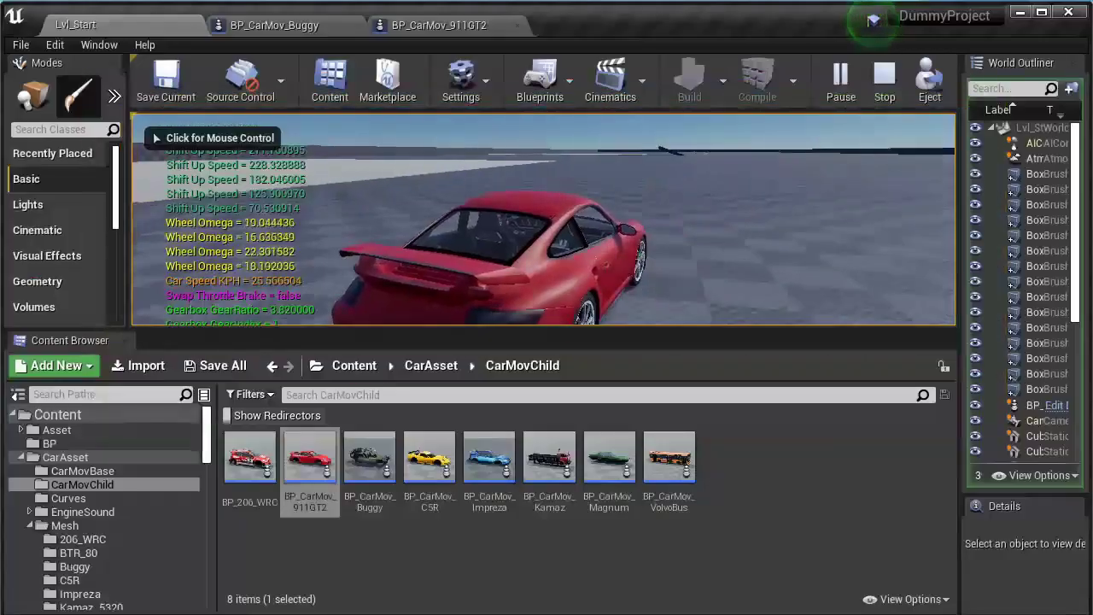
key(Escape)
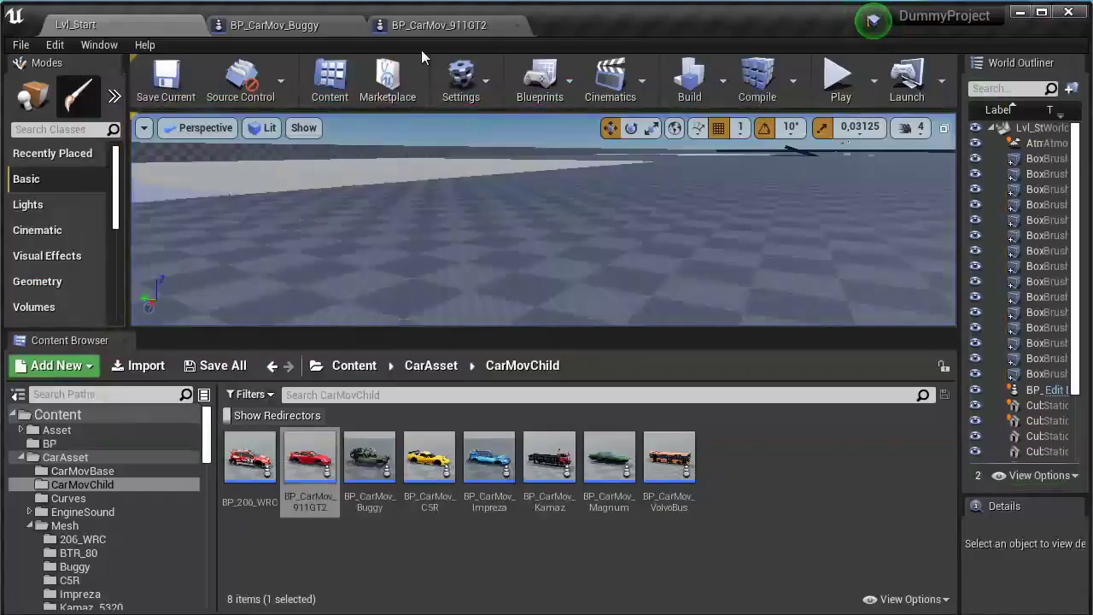